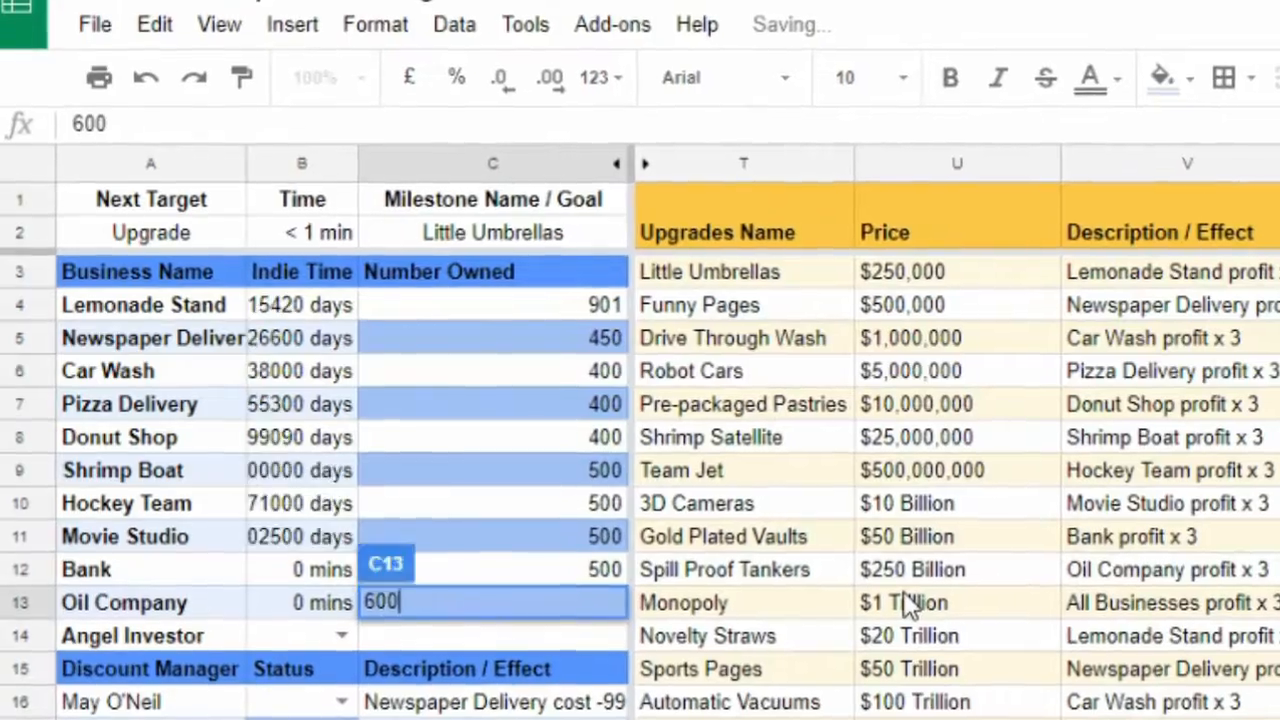
# Enter 600 as the Oil Company's number owned, and set Angel Investor to 75.705 Billion
pyautogui.press('Return')
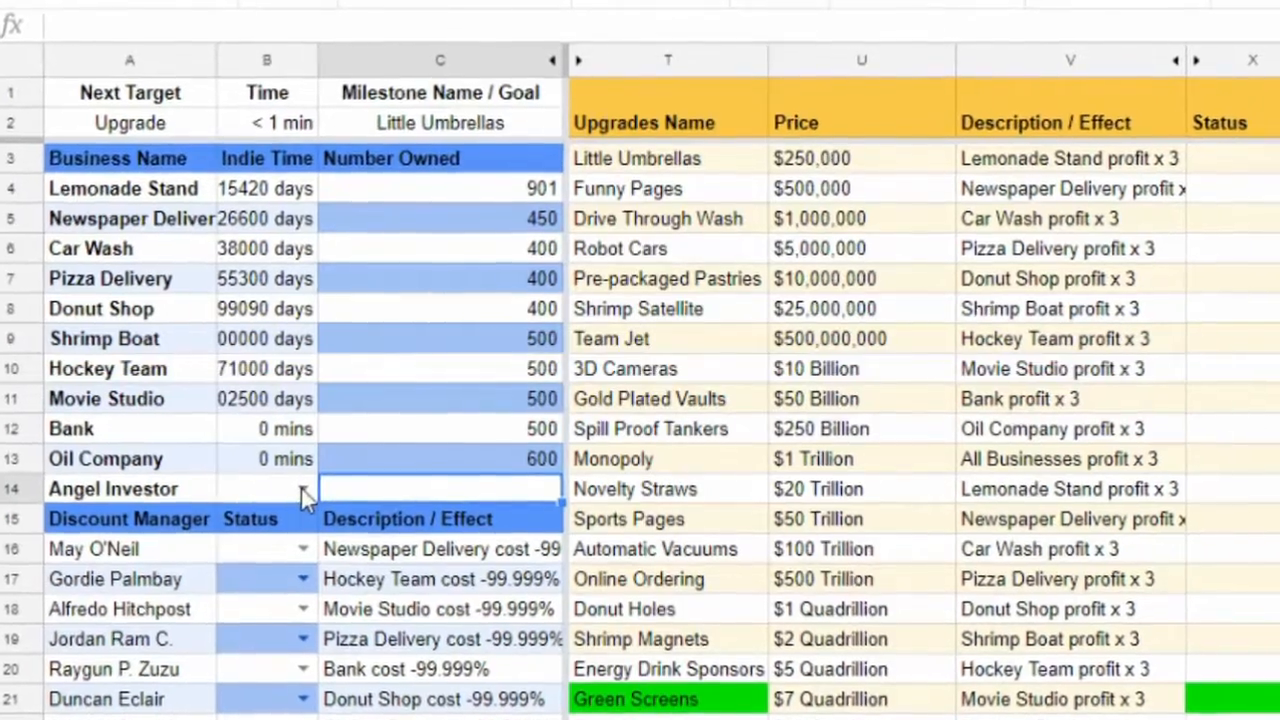
pyautogui.click(301, 489)
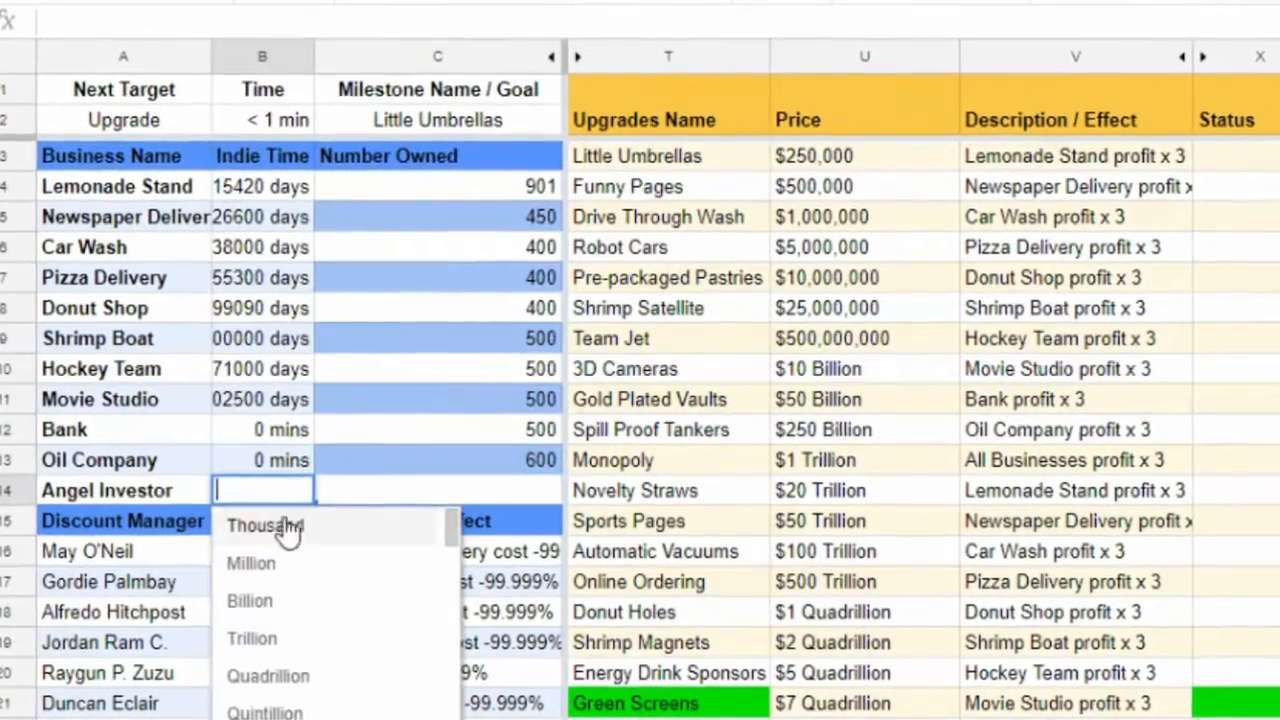
pyautogui.click(262, 606)
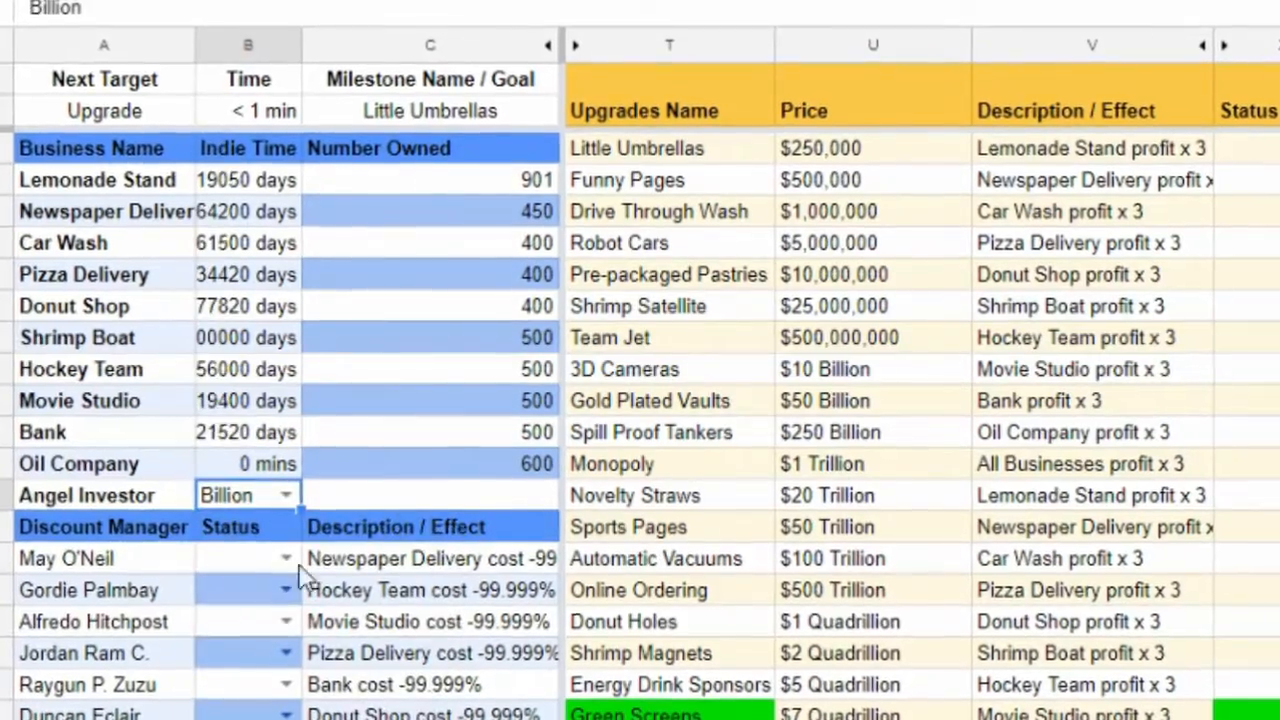
pyautogui.click(407, 495)
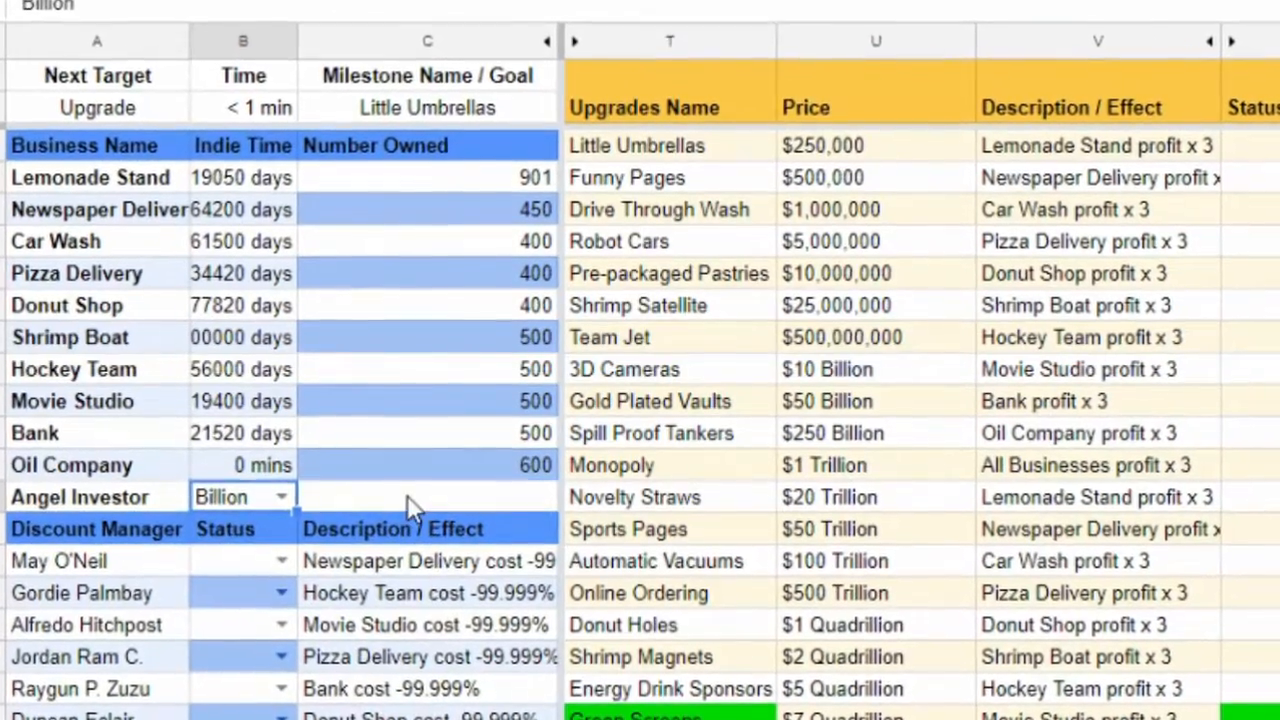
pyautogui.write('75.705')
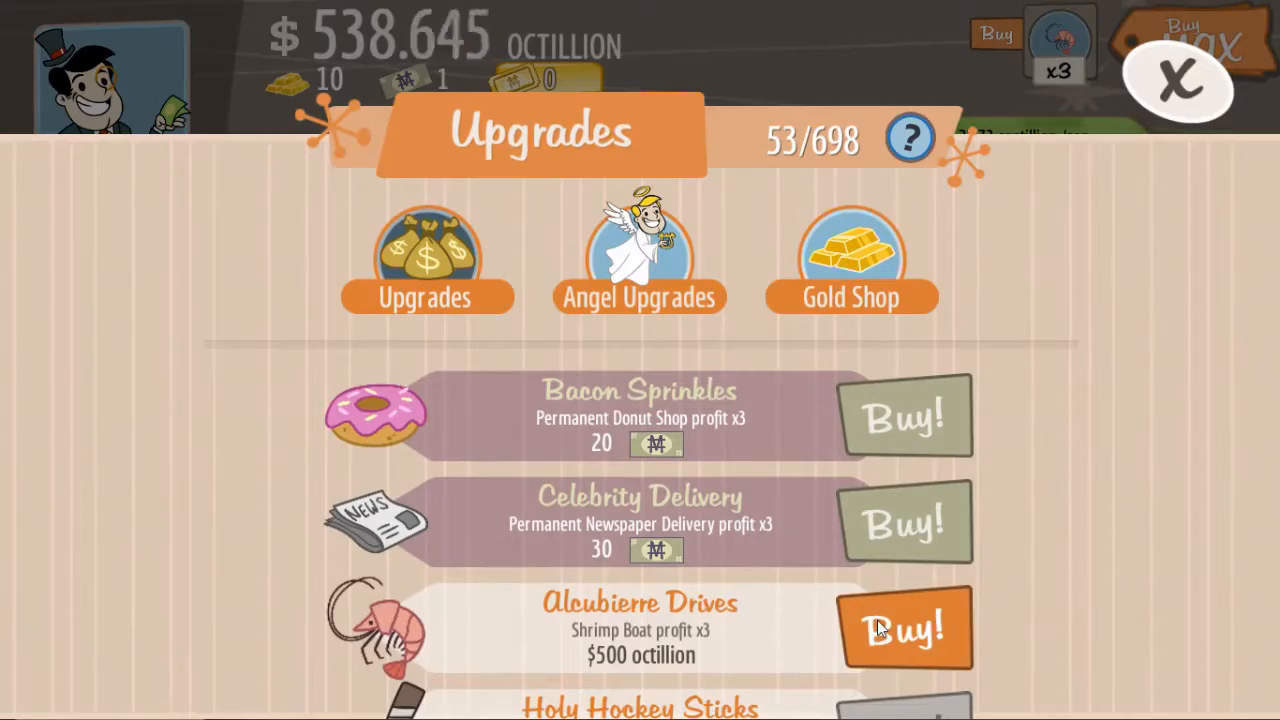
# Buy the Alcubierre Drives upgrade in AdVenture Capitalist, and return to the strategist spreadsheet to mark that upgrade's Status
pyautogui.click(877, 620)
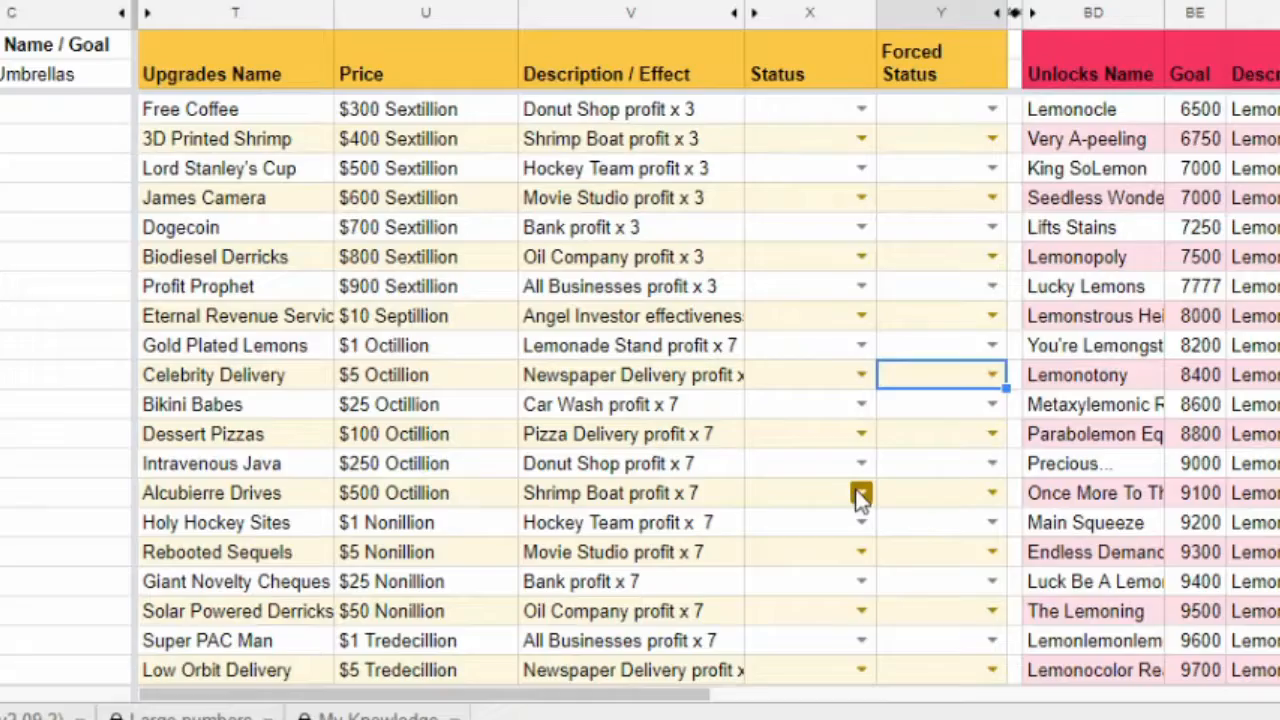
pyautogui.click(859, 491)
pyautogui.click(792, 459)
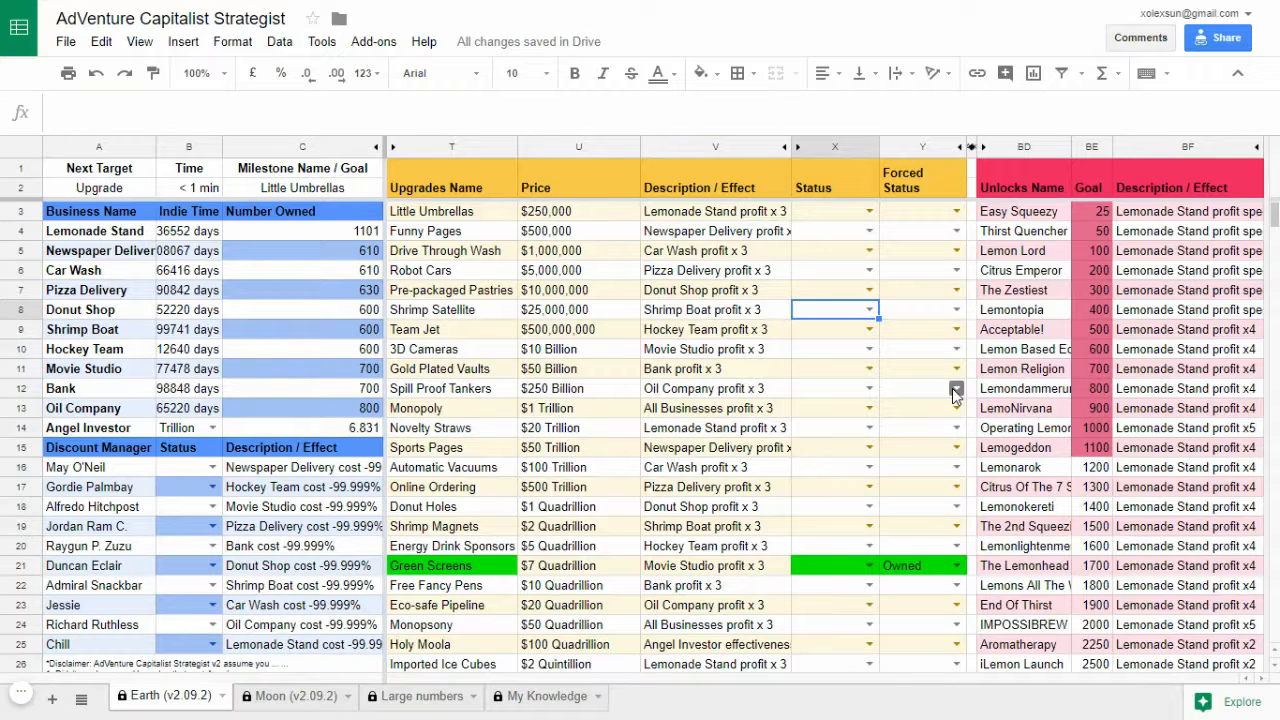
# Set the Status of the Shrimp Satellite upgrade to Till This and check the upgrade rows above it
pyautogui.click(869, 309)
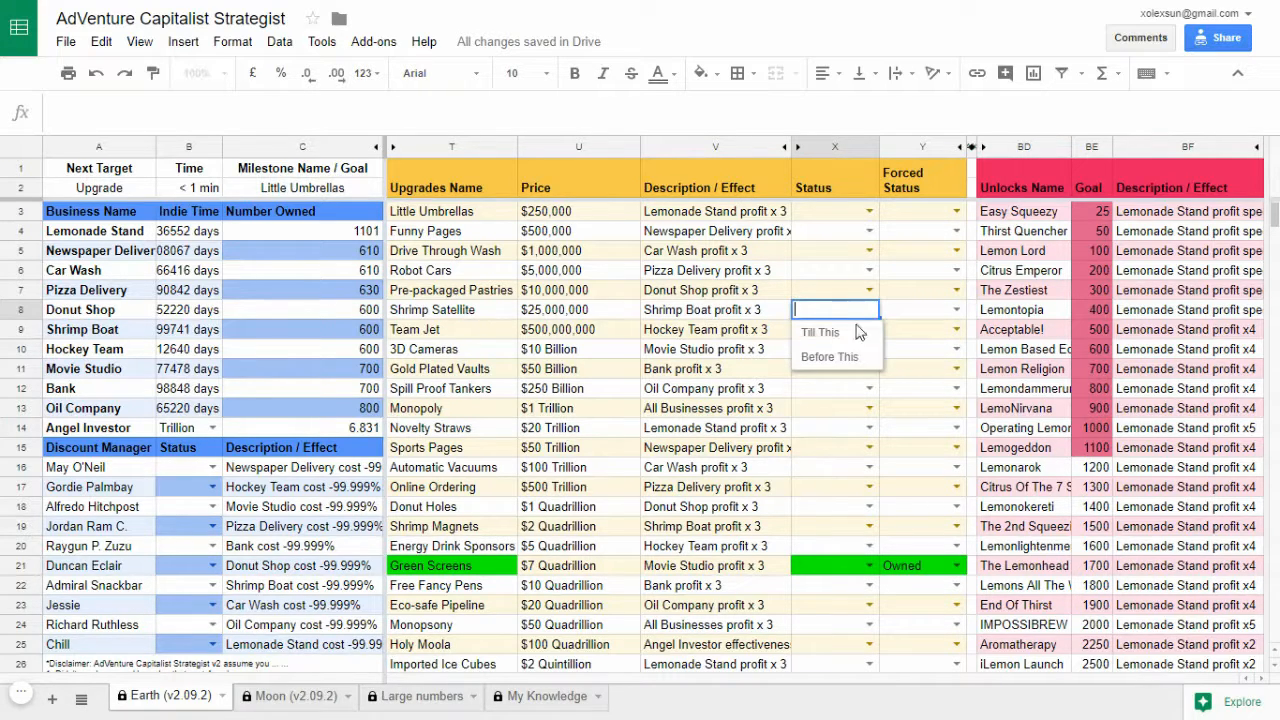
pyautogui.click(845, 336)
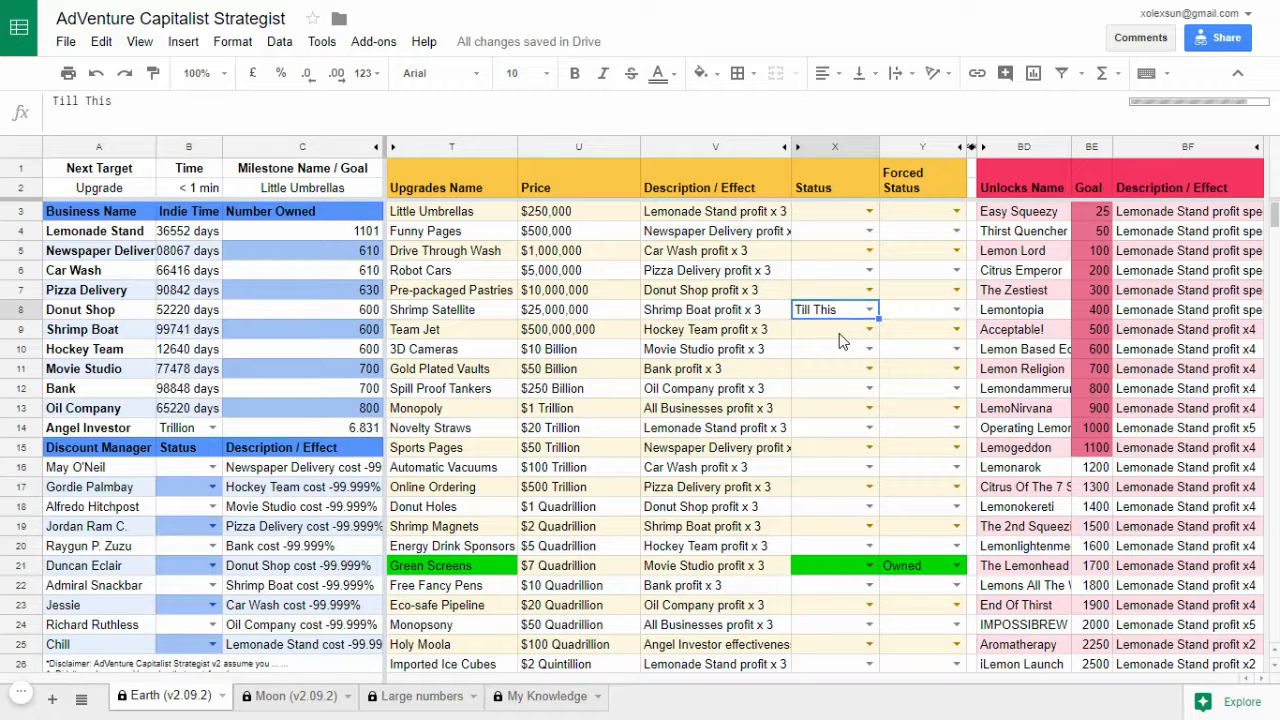
pyautogui.moveTo(822, 286); pyautogui.dragTo(813, 212)
pyautogui.click(816, 284)
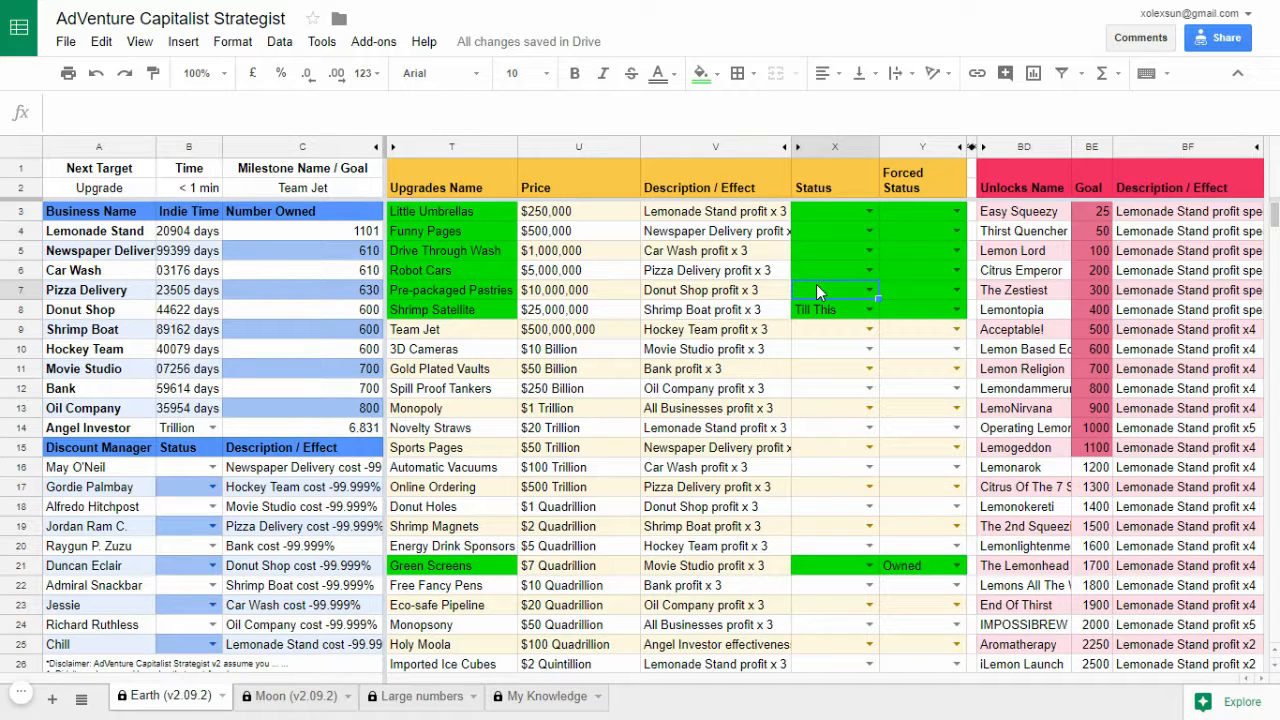
# On the My Knowledge sheet, examine the ROW() formula in F2 and the MATCH formula under Final Result in G13
pyautogui.click(540, 695)
pyautogui.click(590, 246)
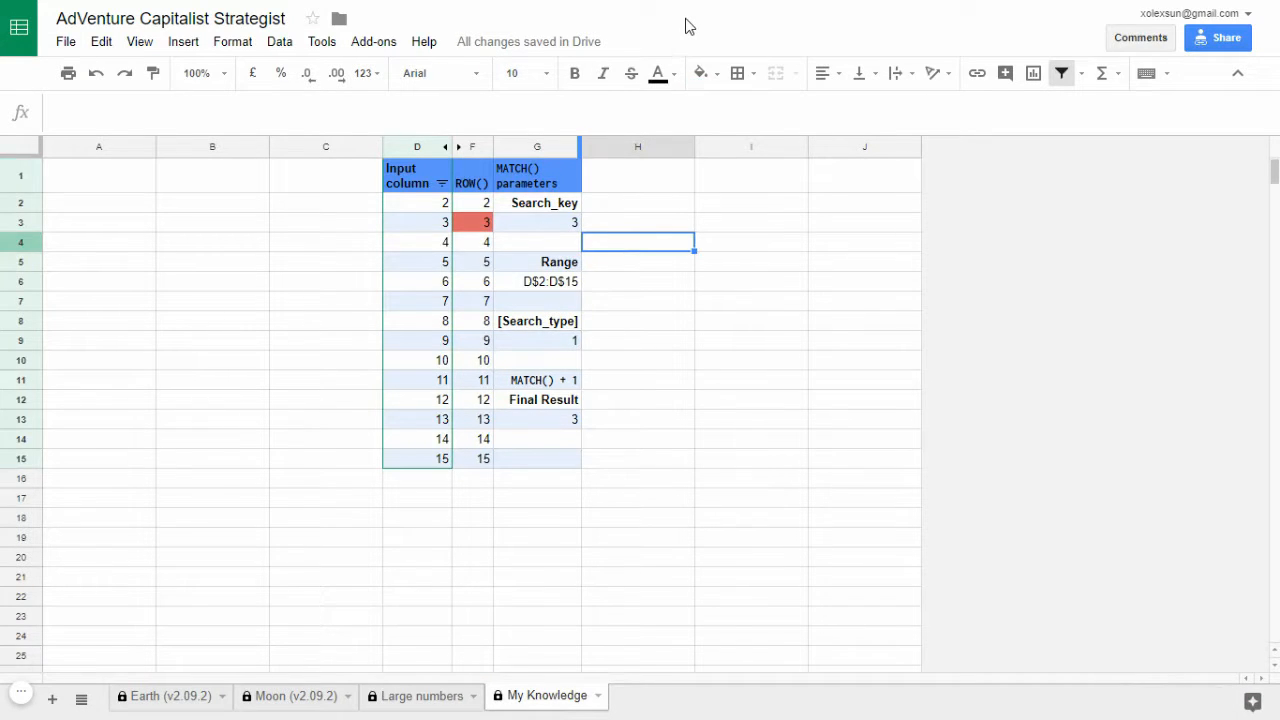
pyautogui.hotkey('ctrl', '+')
pyautogui.hotkey('ctrl', '+')
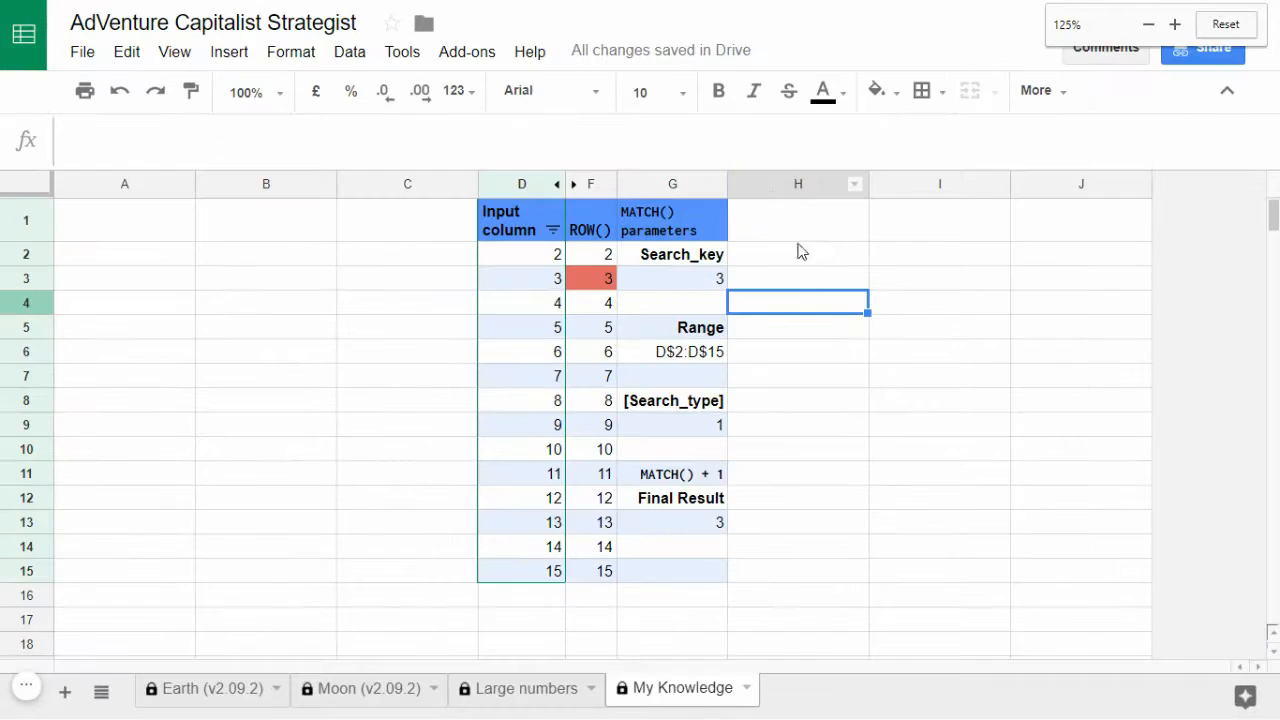
pyautogui.click(593, 255)
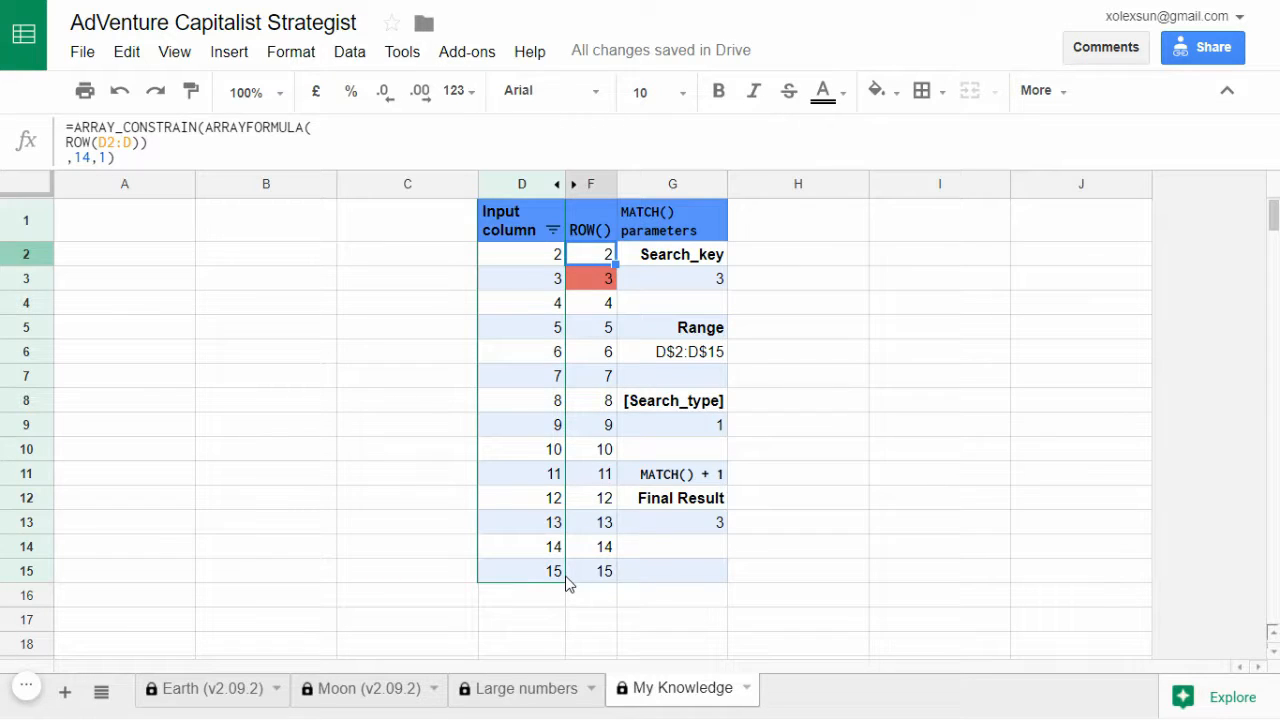
pyautogui.doubleClick(679, 521)
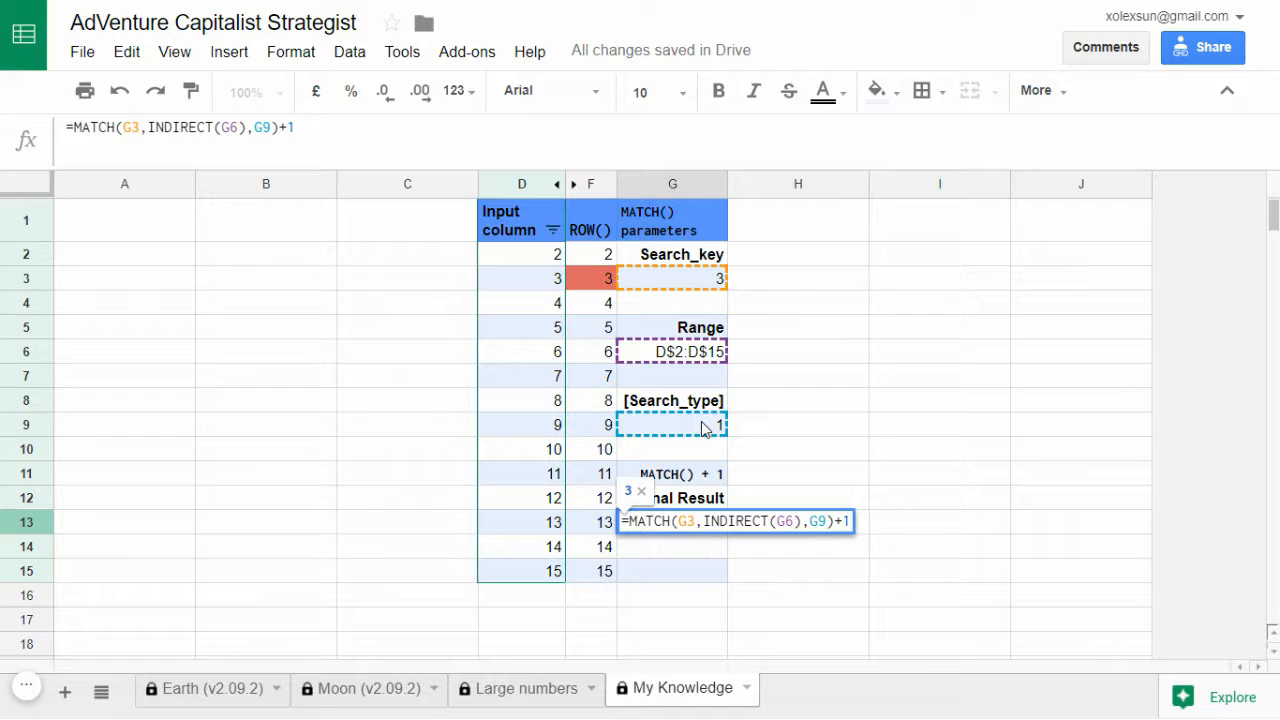
pyautogui.press('Escape')
# Test the MATCH() parameters by entering 6 and finally 9 as the Search_key in G3
pyautogui.click(715, 279)
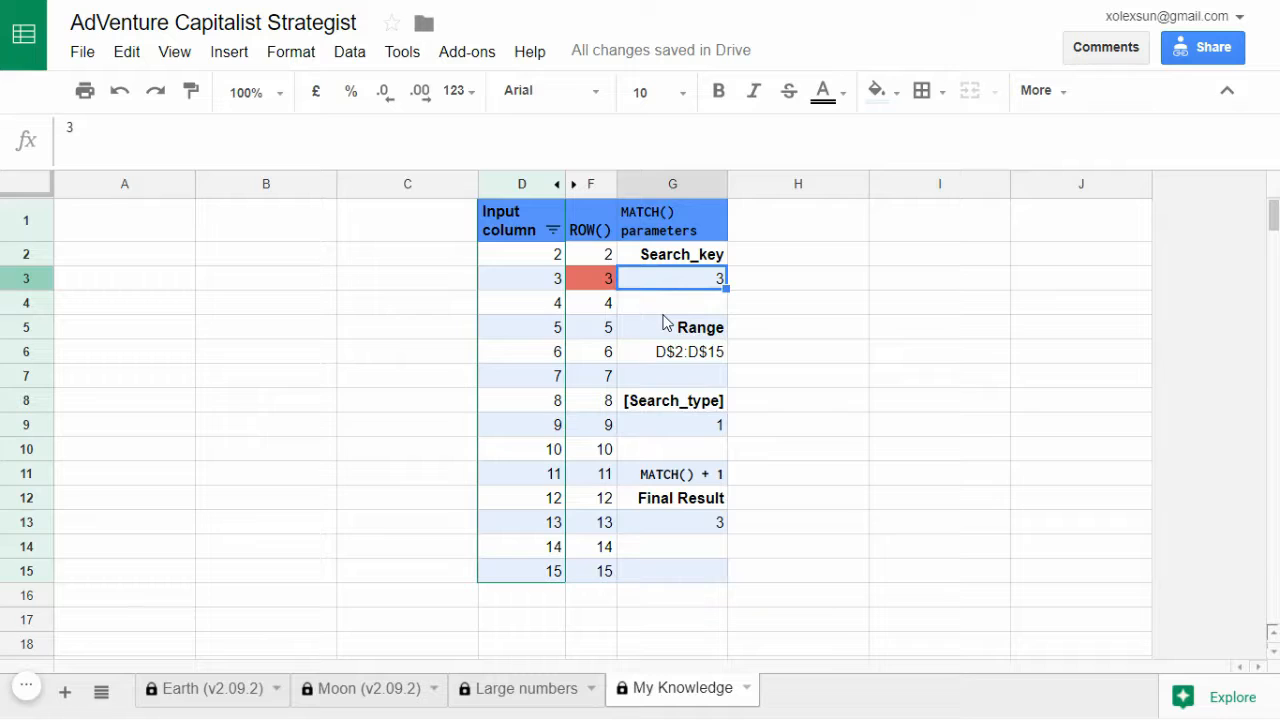
pyautogui.click(595, 275)
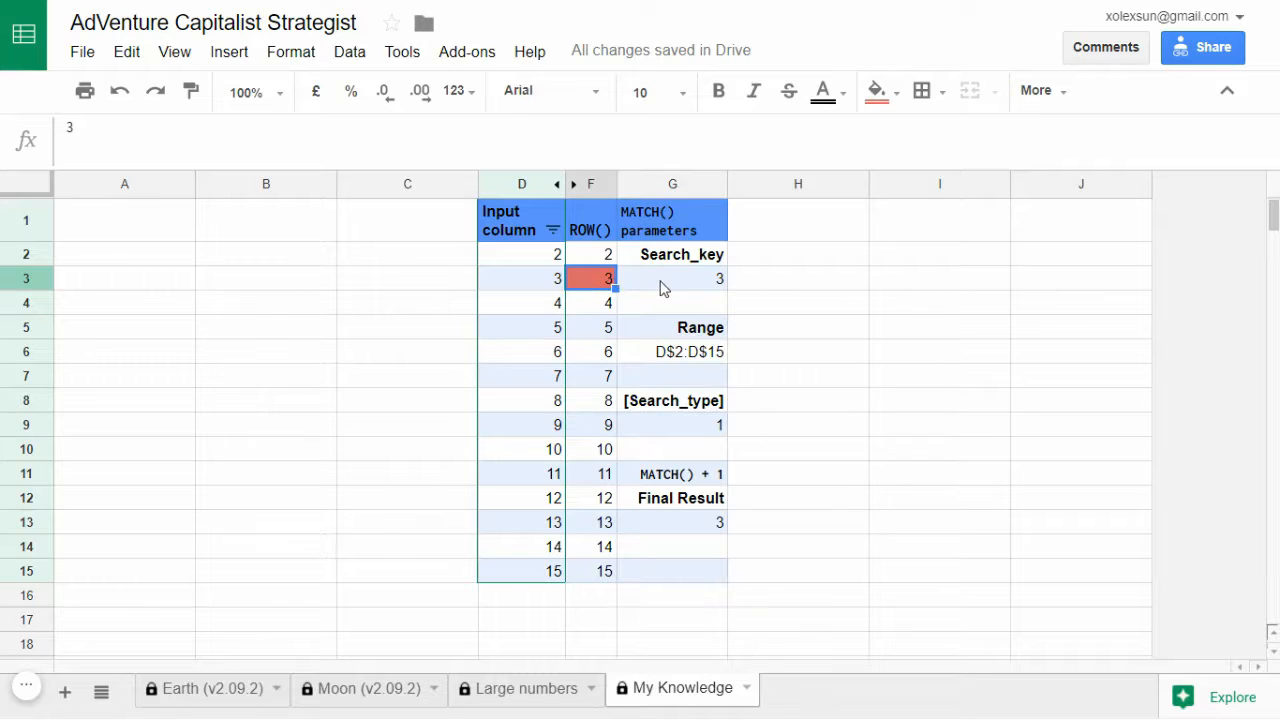
pyautogui.click(660, 281)
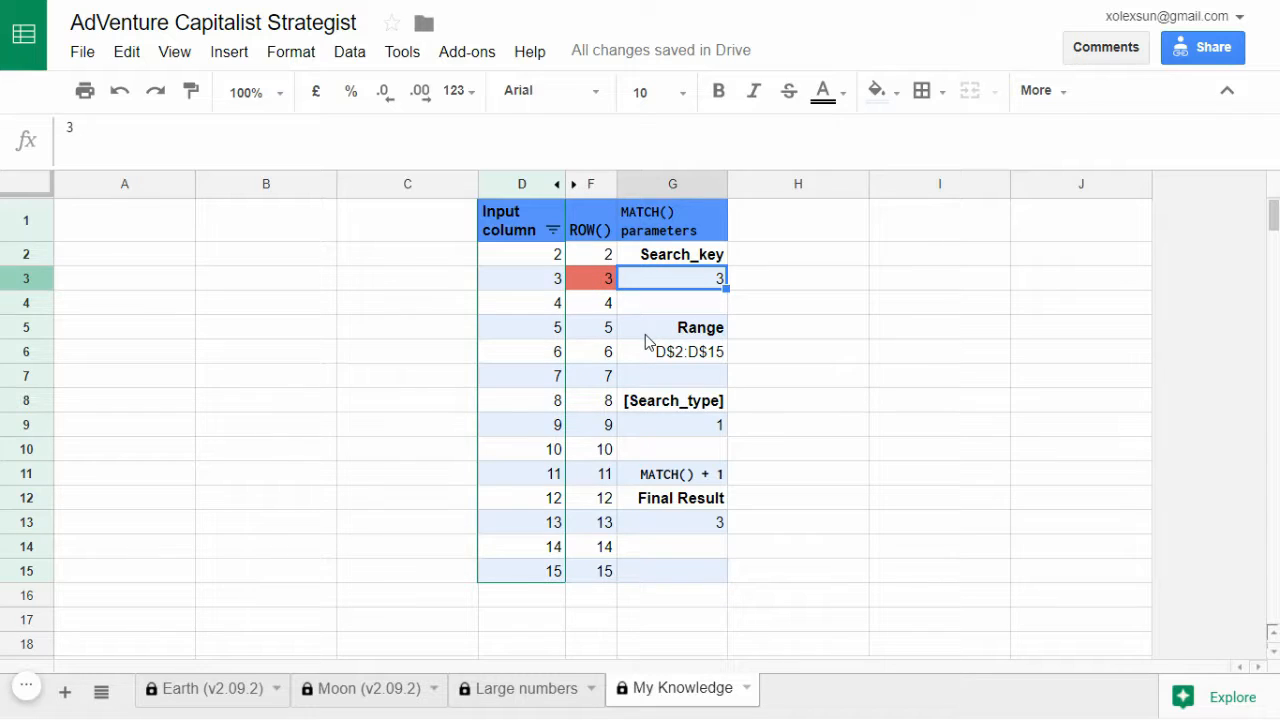
pyautogui.write('6')
pyautogui.press('Return')
pyautogui.press('Up')
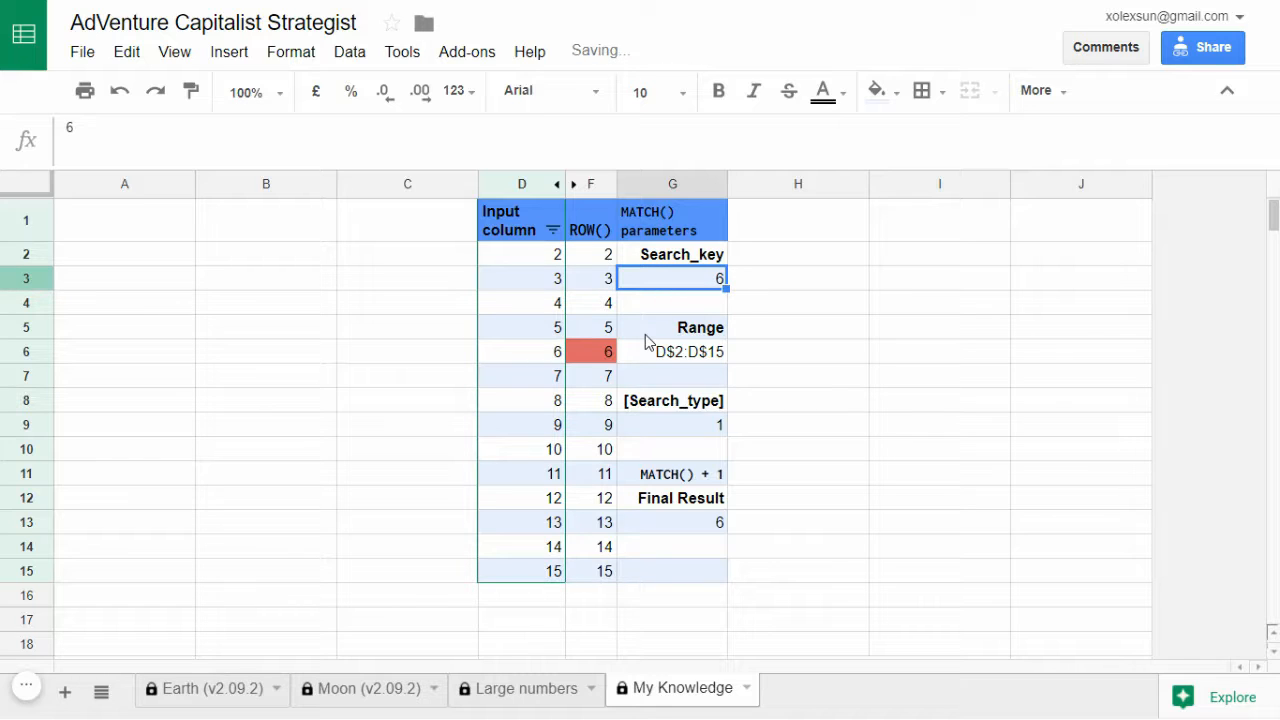
pyautogui.write('9')
pyautogui.press('Return')
pyautogui.press('Up')
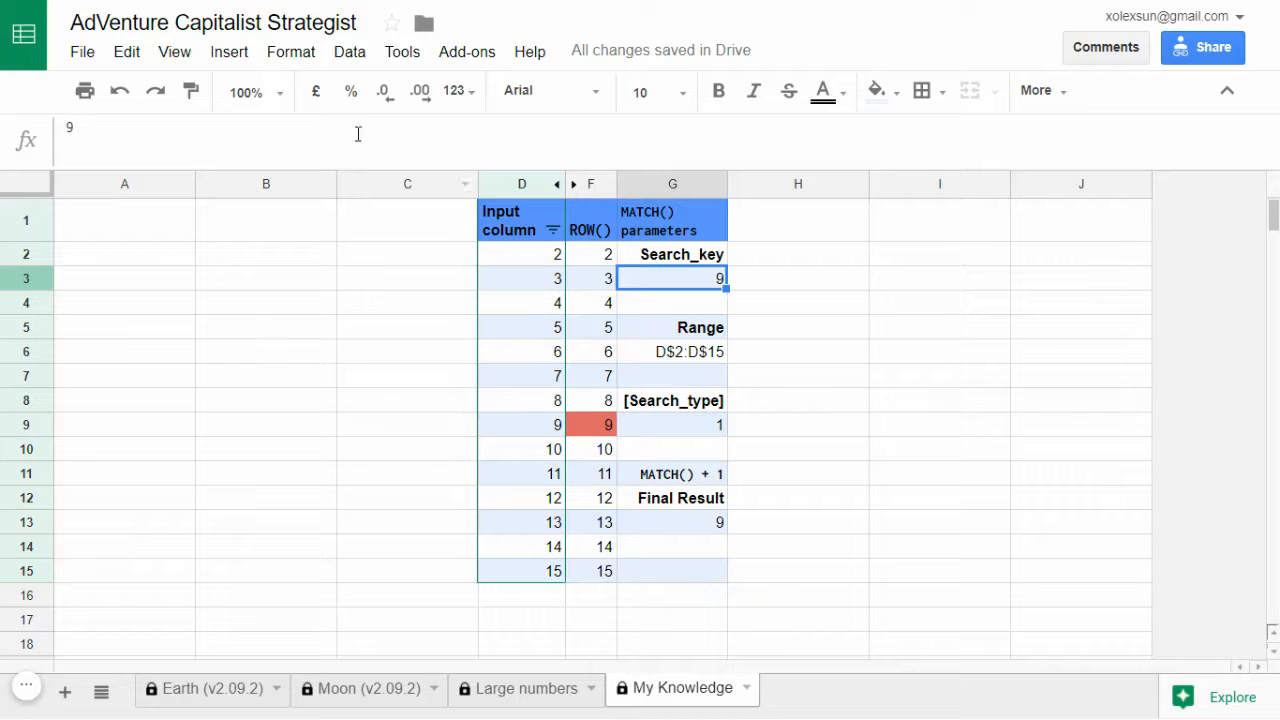
# Open the conditional format rules for G3 and compare the Single colour and Colour scale rule types
pyautogui.click(287, 60)
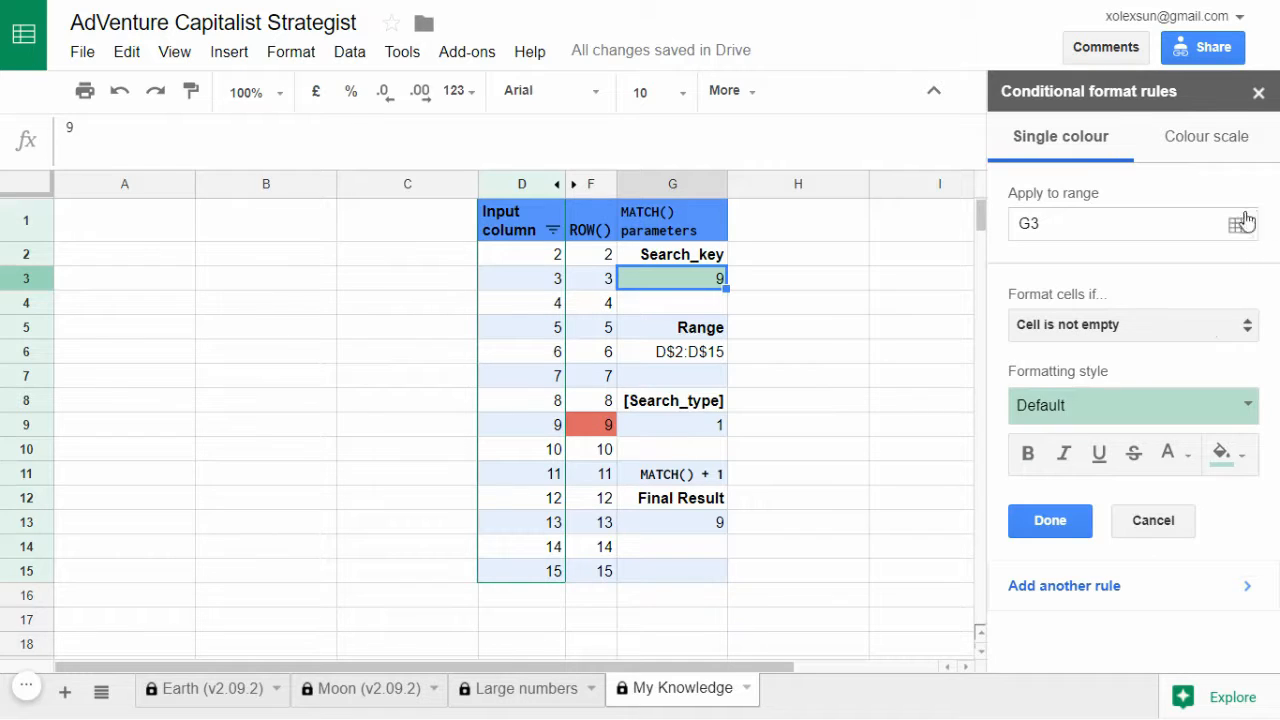
pyautogui.click(1228, 150)
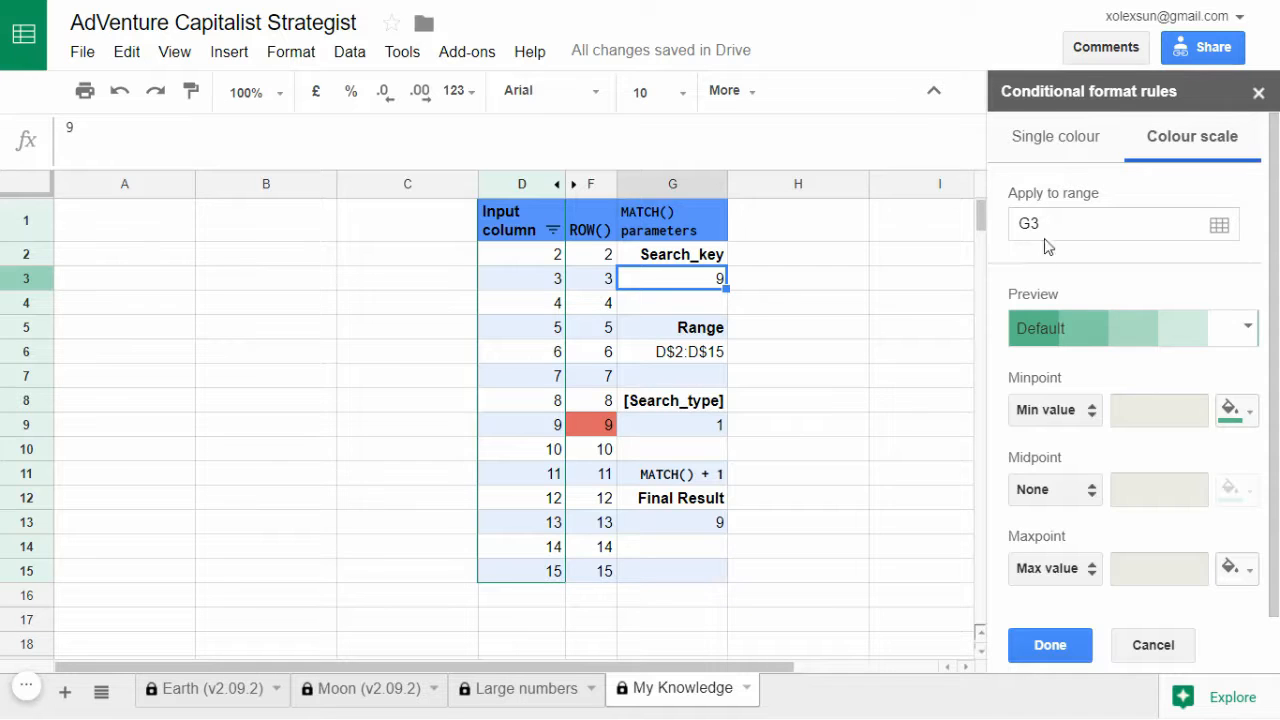
pyautogui.click(1068, 156)
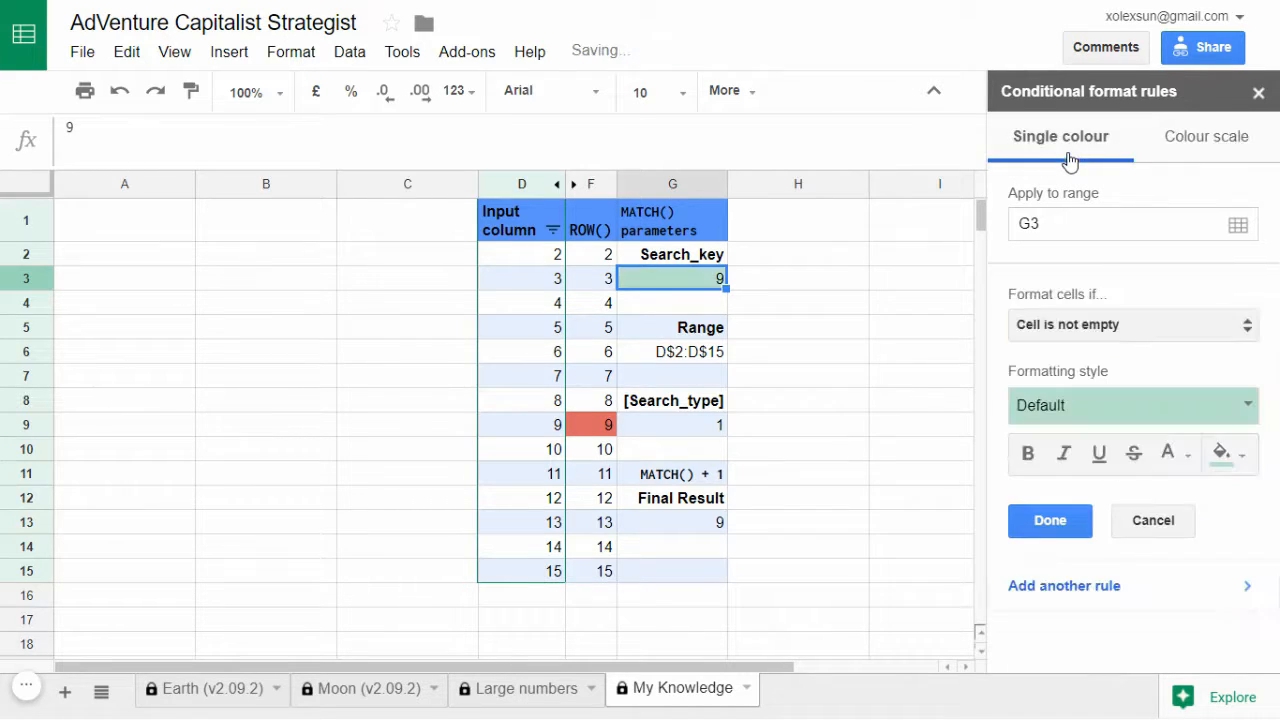
# Review the available conditions for the G3 single-colour rule and choose Custom formula is
pyautogui.click(1062, 331)
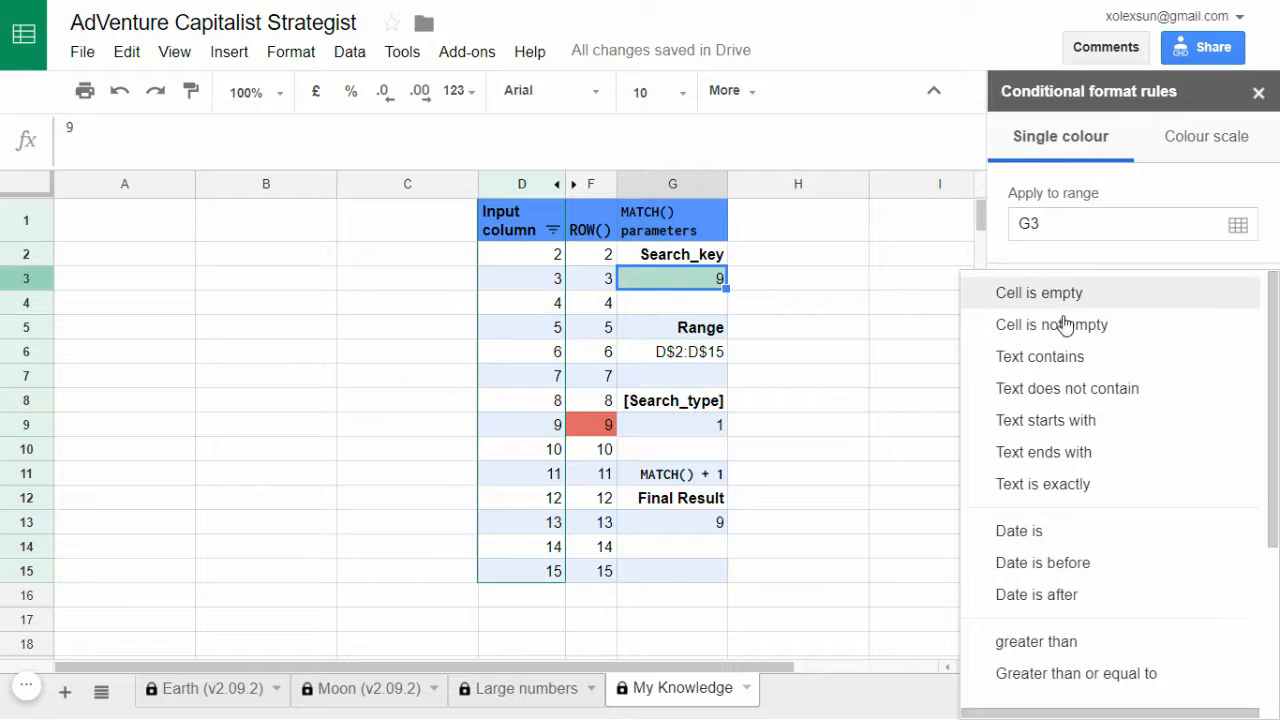
pyautogui.scroll(-1, 1070, 446)
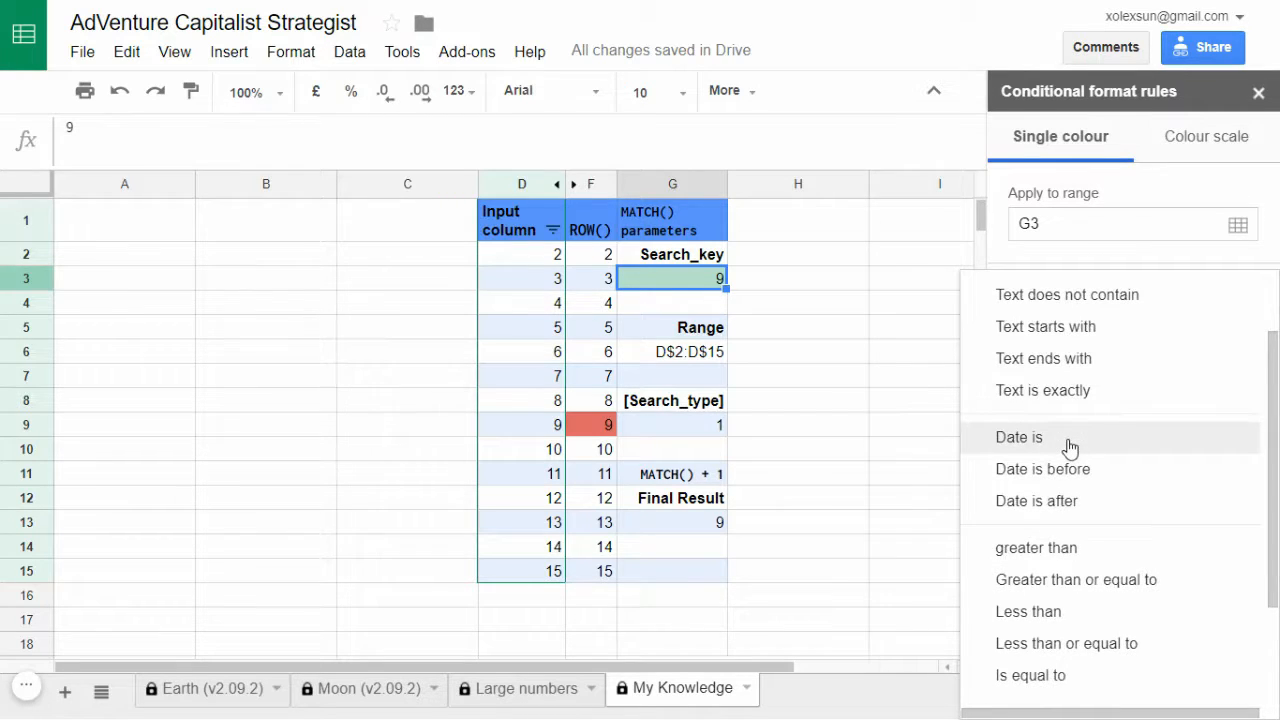
pyautogui.scroll(-1, 1070, 446)
pyautogui.scroll(2, 1068, 455)
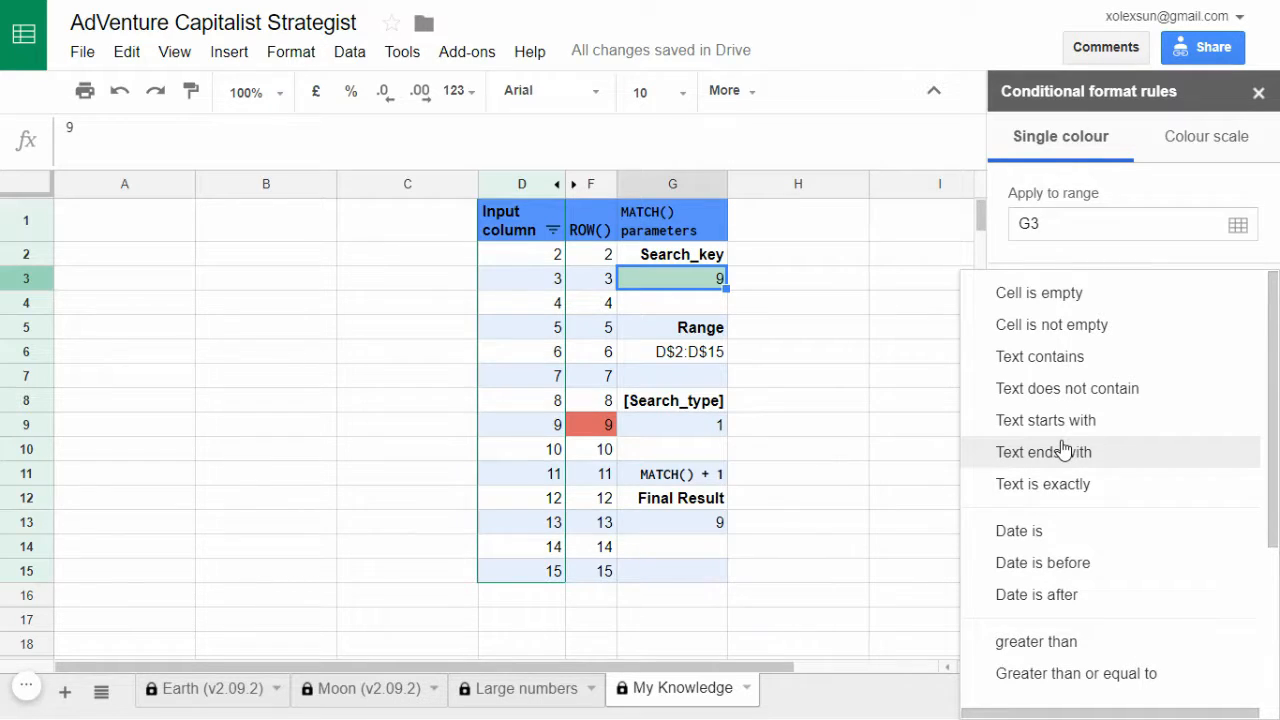
pyautogui.scroll(-3, 1063, 450)
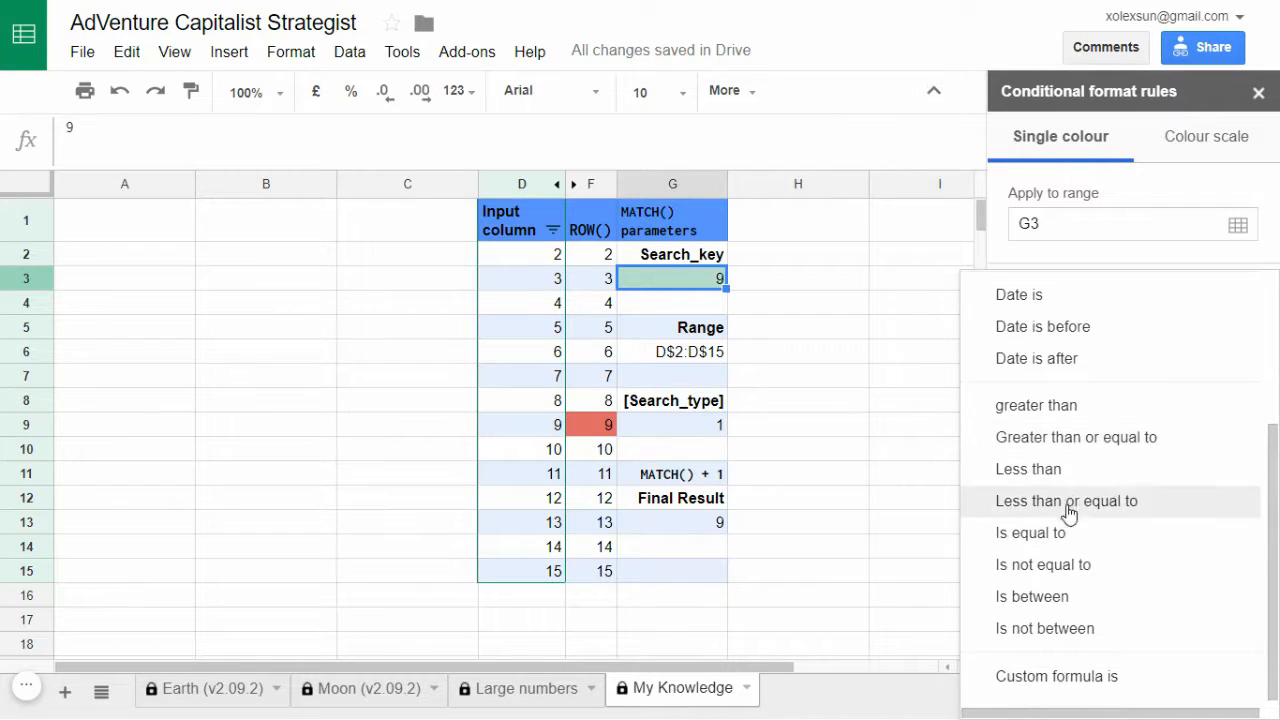
pyautogui.click(1074, 680)
pyautogui.click(1065, 370)
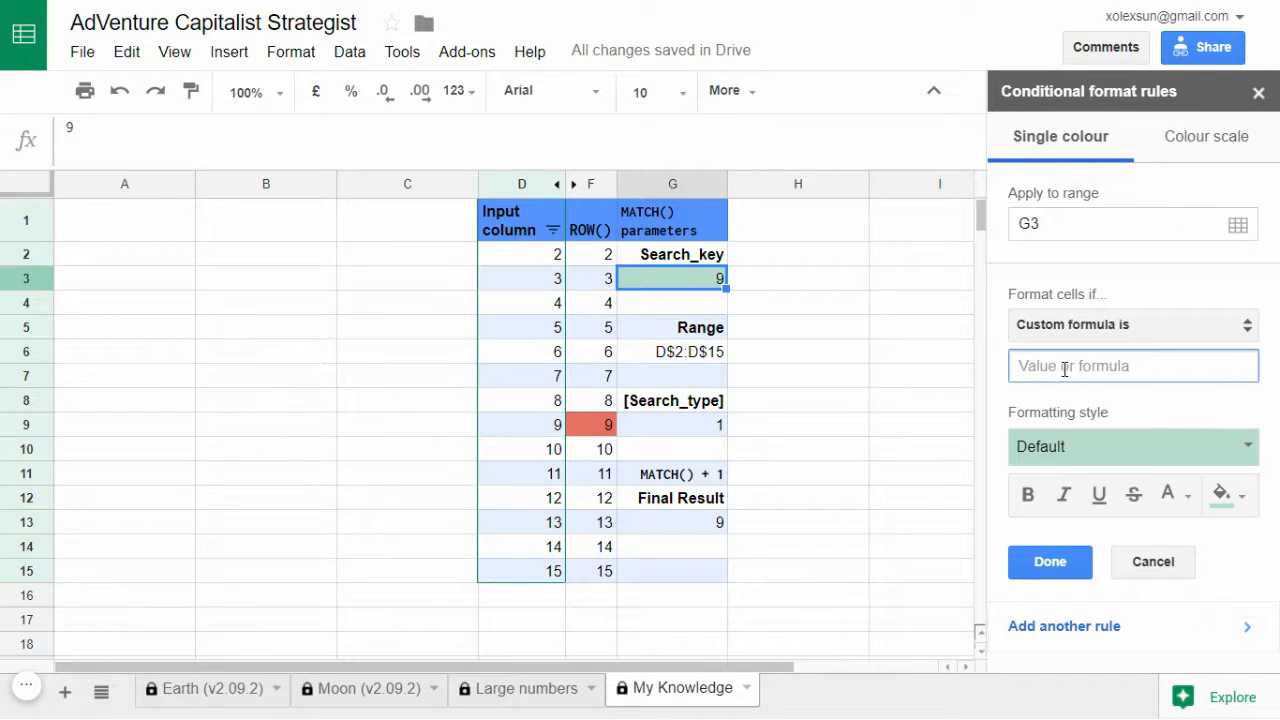
# Draft the custom formula "=row(D2:d)=match(H3) sa" for the G3 rule, and open the MATCH formula in G13 for comparison
pyautogui.write('=row(D2:d')
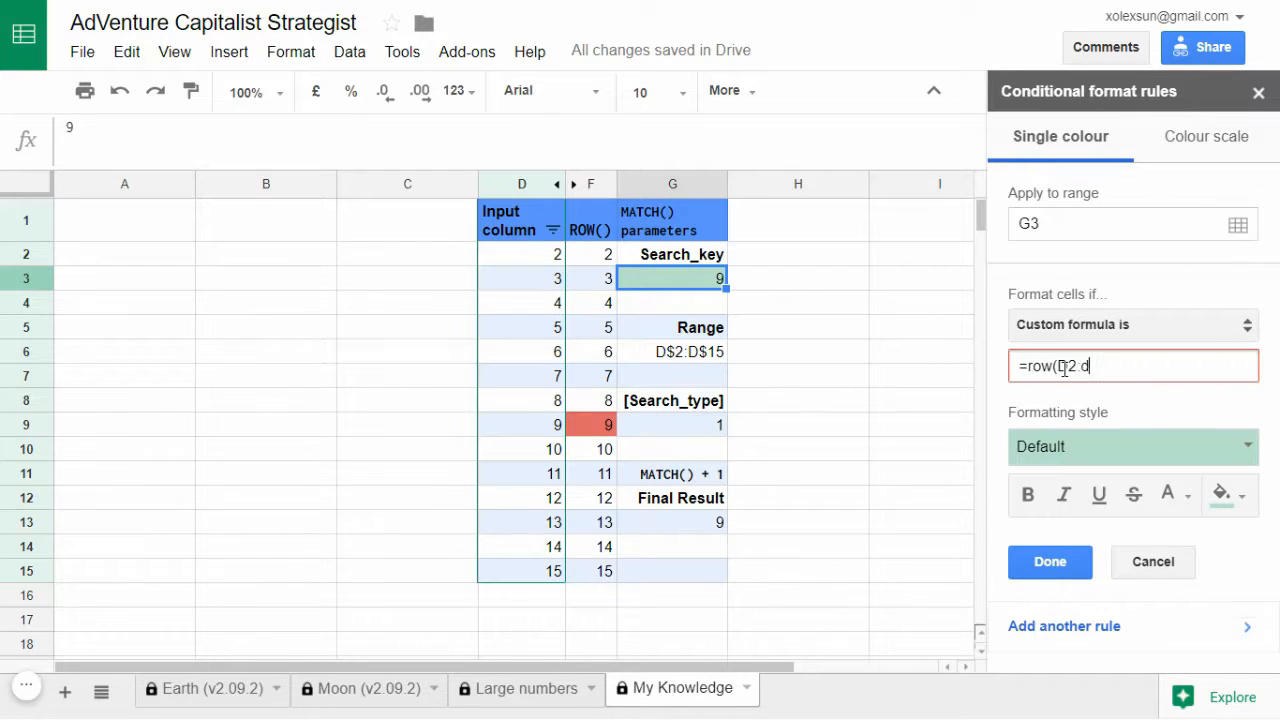
pyautogui.write(')=match')
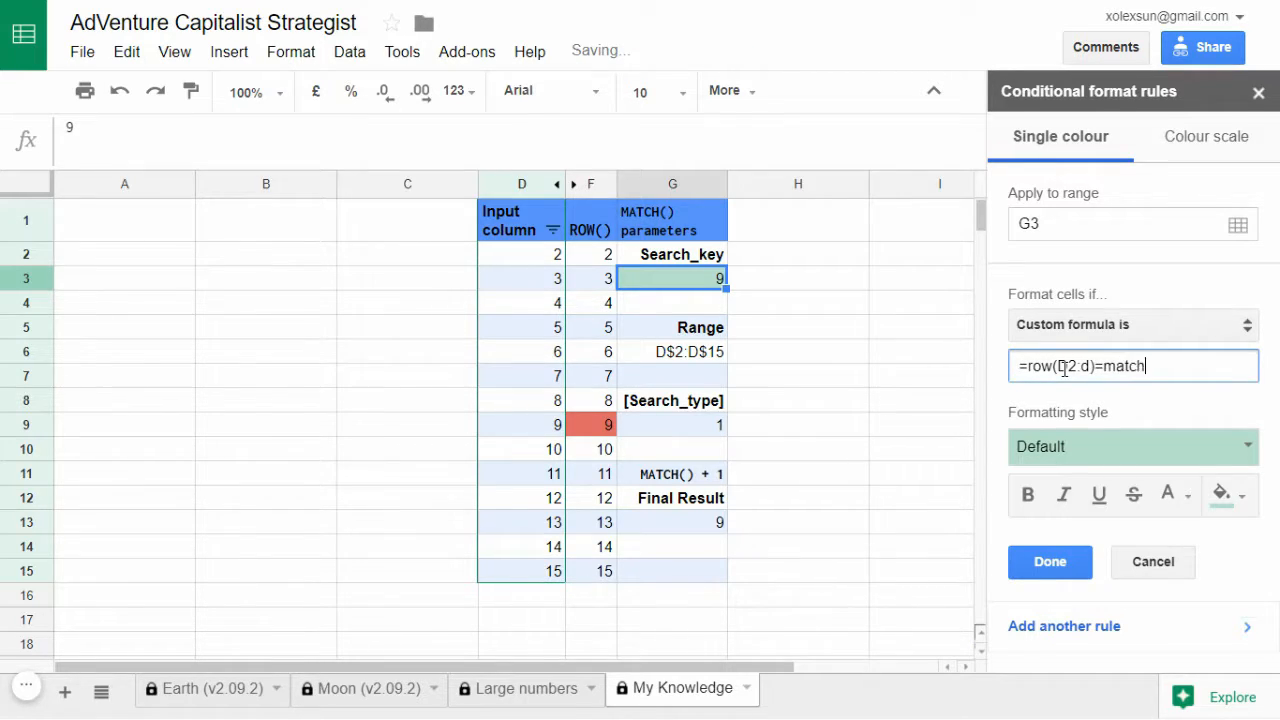
pyautogui.write('(H3) sa')
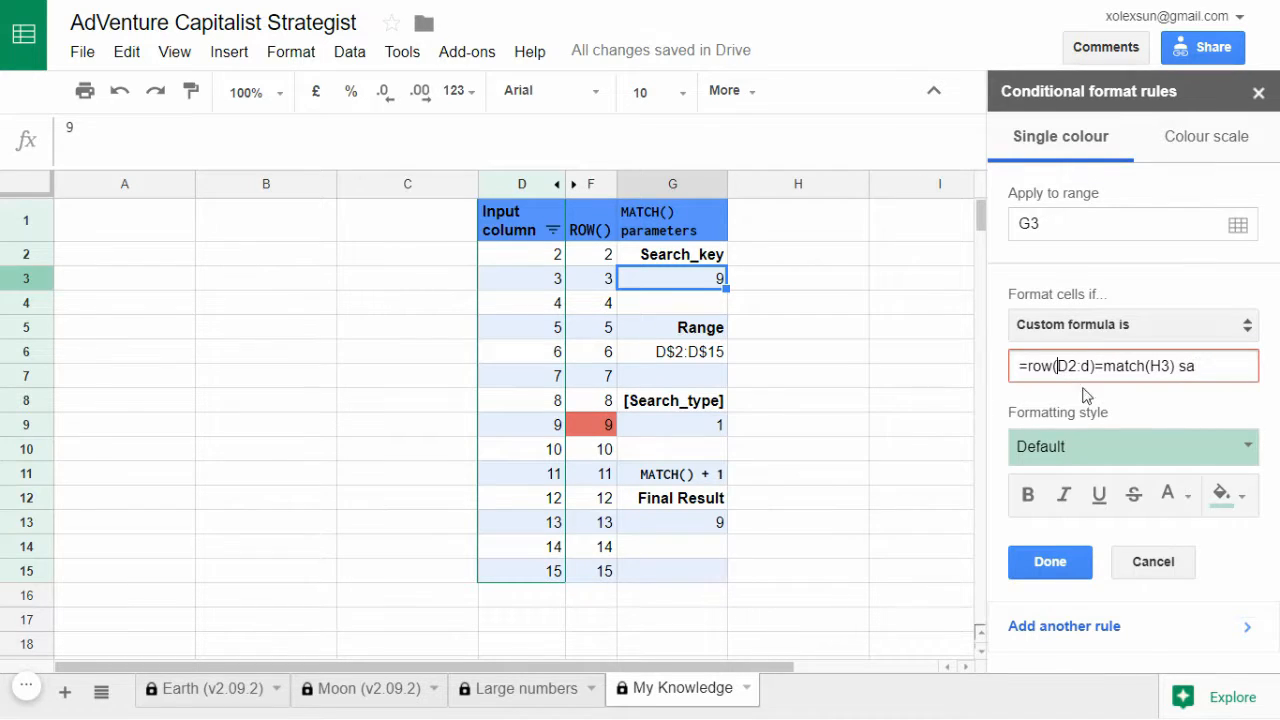
pyautogui.moveTo(1092, 366); pyautogui.dragTo(1057, 366)
pyautogui.doubleClick(722, 522)
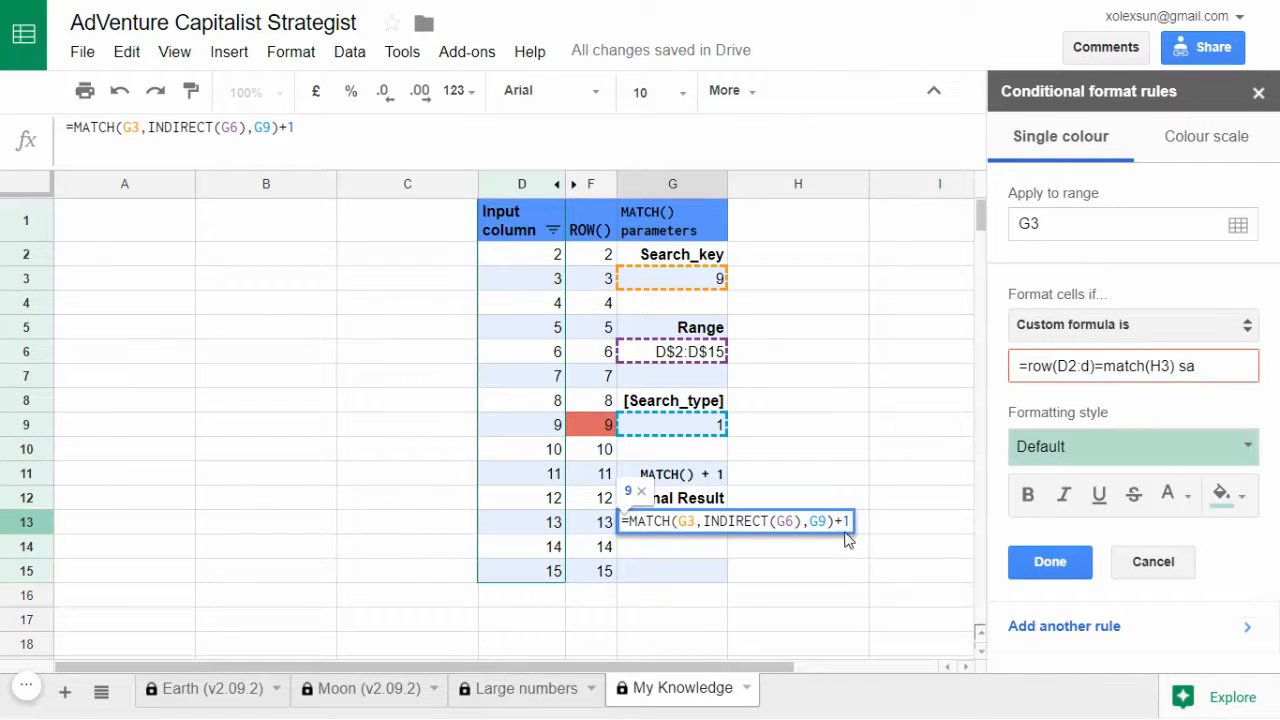
# Clear the draft custom formula, discard the conditional format rule for G3 and close the rules
pyautogui.click(1199, 367)
pyautogui.press('BackSpace')
pyautogui.press('BackSpace')
pyautogui.press('BackSpace')
pyautogui.press('BackSpace')
pyautogui.press('BackSpace')
pyautogui.press('BackSpace')
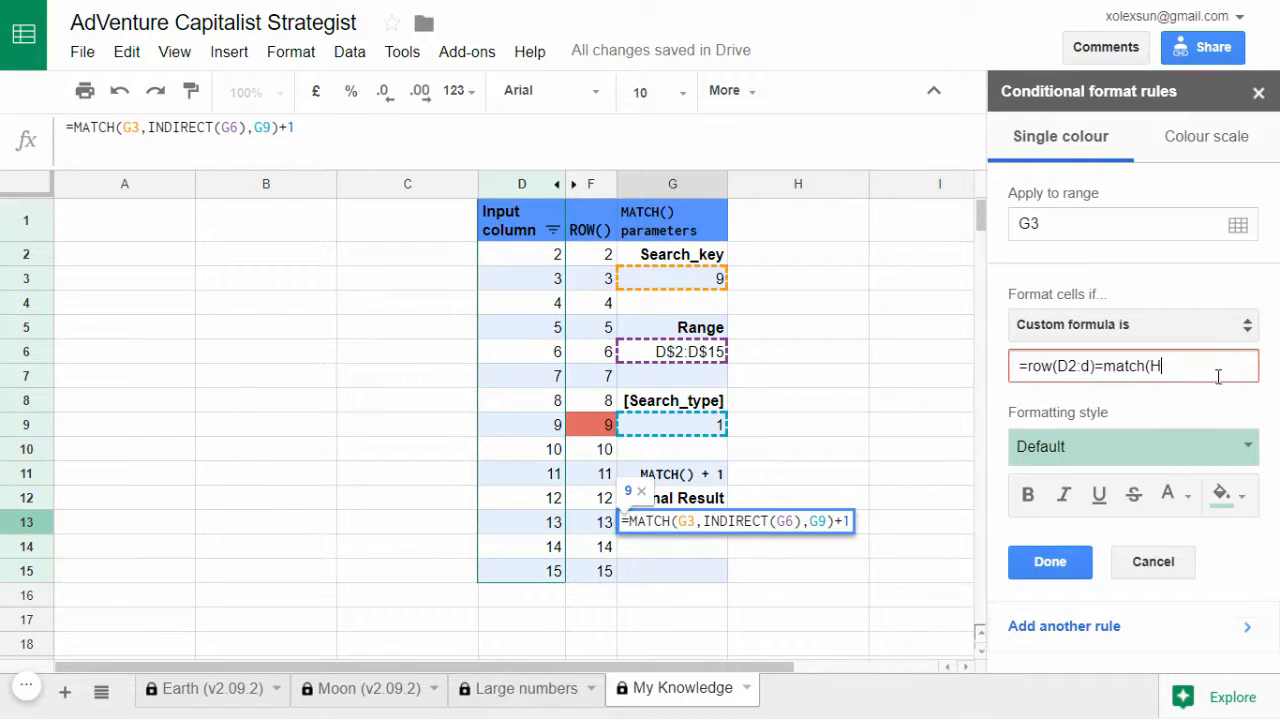
pyautogui.press('BackSpace')
pyautogui.press('BackSpace')
pyautogui.press('BackSpace')
pyautogui.press('BackSpace')
pyautogui.press('BackSpace')
pyautogui.press('BackSpace')
pyautogui.press('BackSpace')
pyautogui.press('BackSpace')
pyautogui.press('BackSpace')
pyautogui.press('BackSpace')
pyautogui.press('BackSpace')
pyautogui.press('BackSpace')
pyautogui.press('BackSpace')
pyautogui.press('BackSpace')
pyautogui.press('BackSpace')
pyautogui.press('BackSpace')
pyautogui.press('BackSpace')
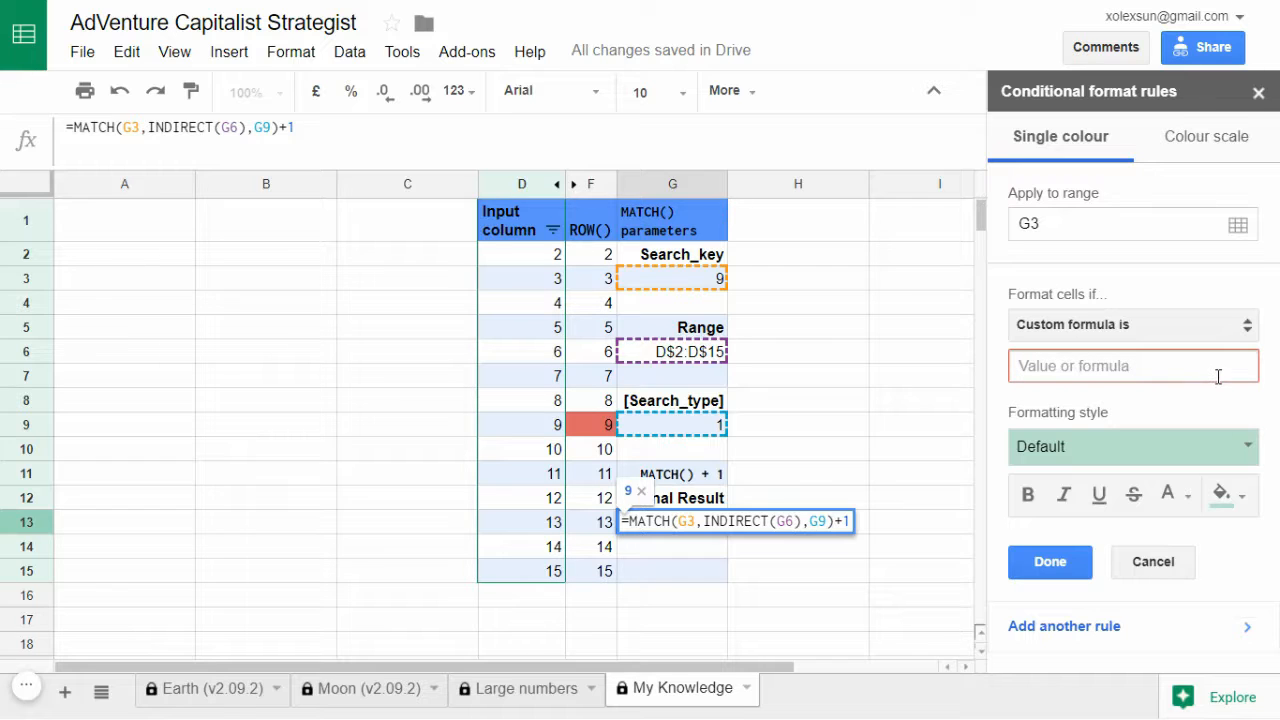
pyautogui.click(1146, 563)
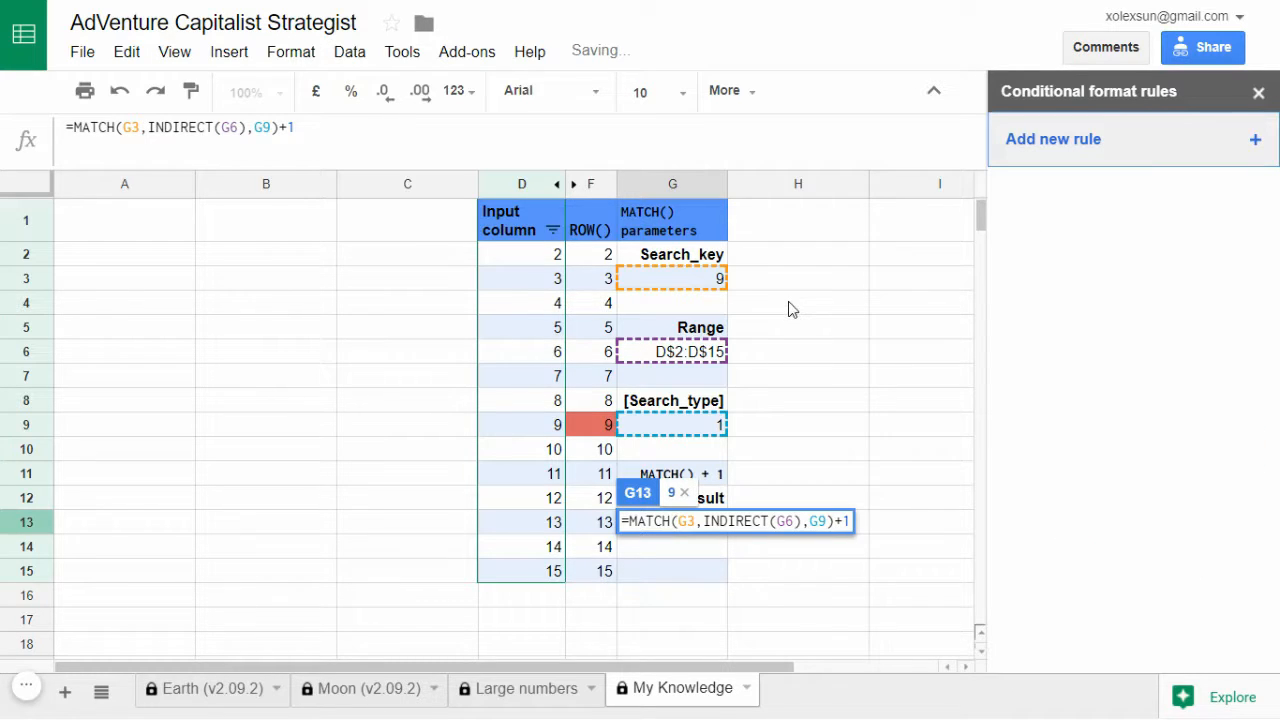
pyautogui.click(1259, 92)
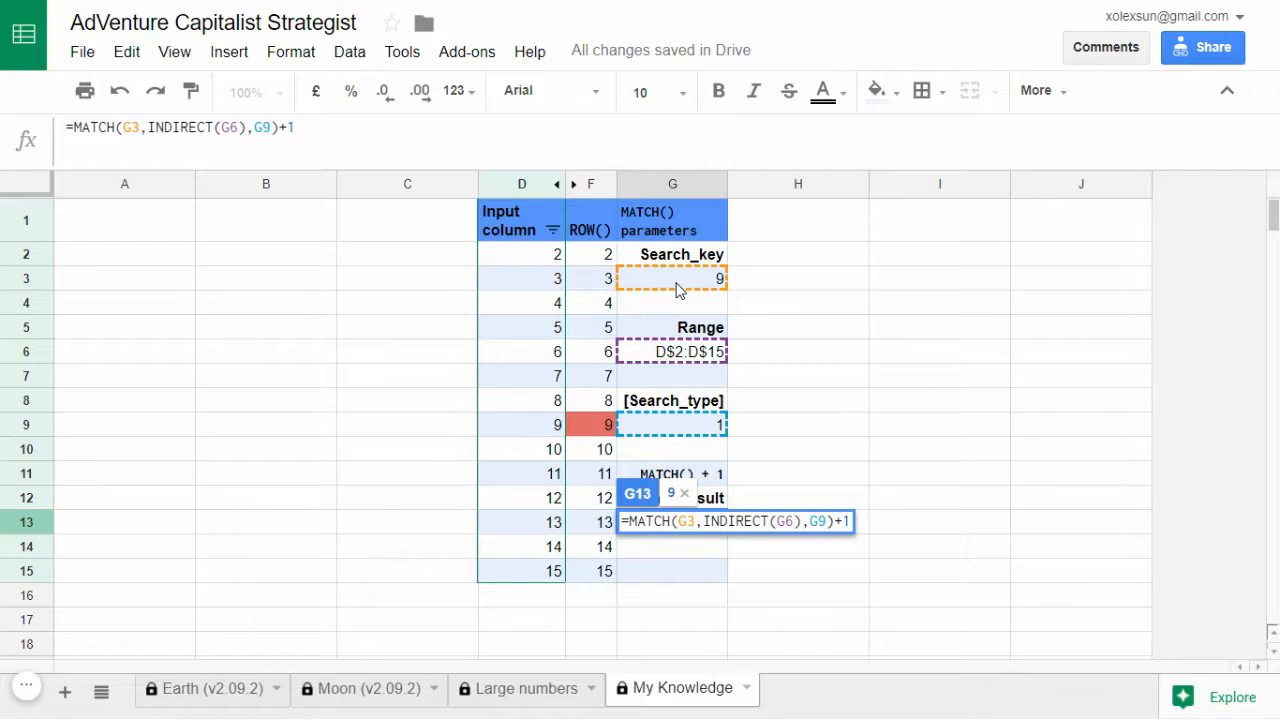
# Leave the G13 MATCH formula unchanged and unhide column E with the Custom Formula results
pyautogui.press('Escape')
pyautogui.click(600, 280)
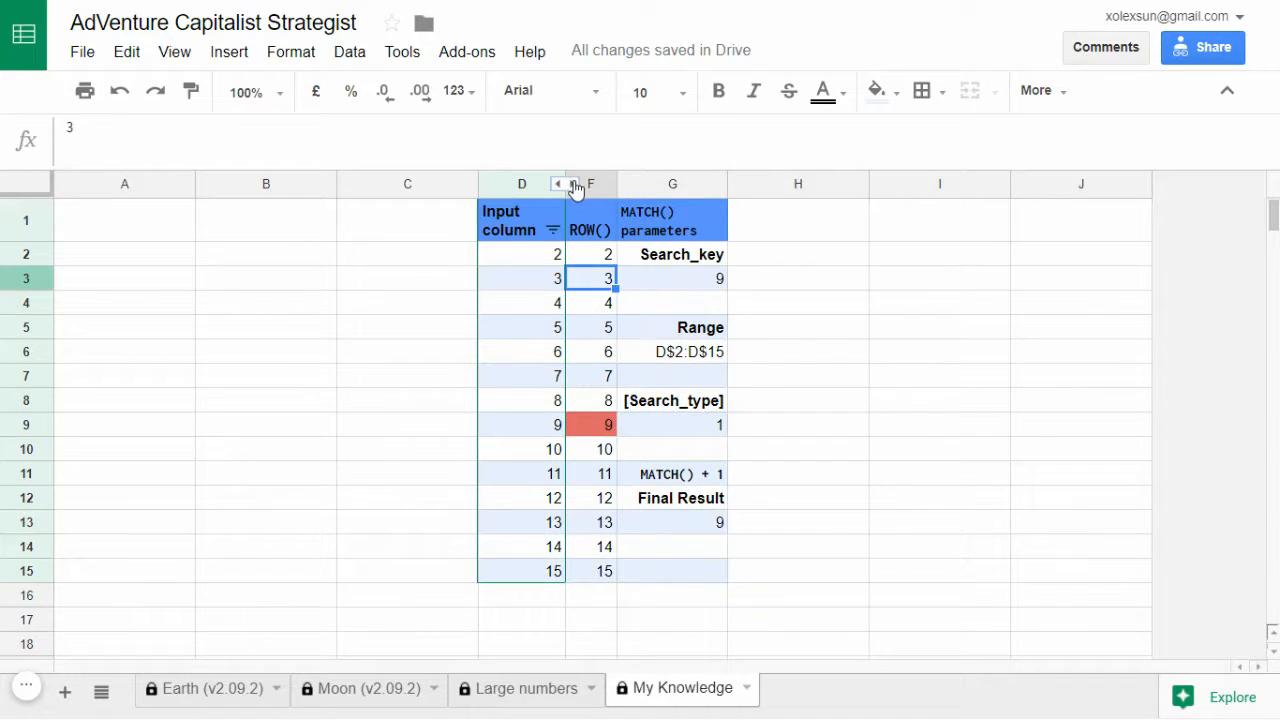
pyautogui.click(574, 187)
pyautogui.click(580, 253)
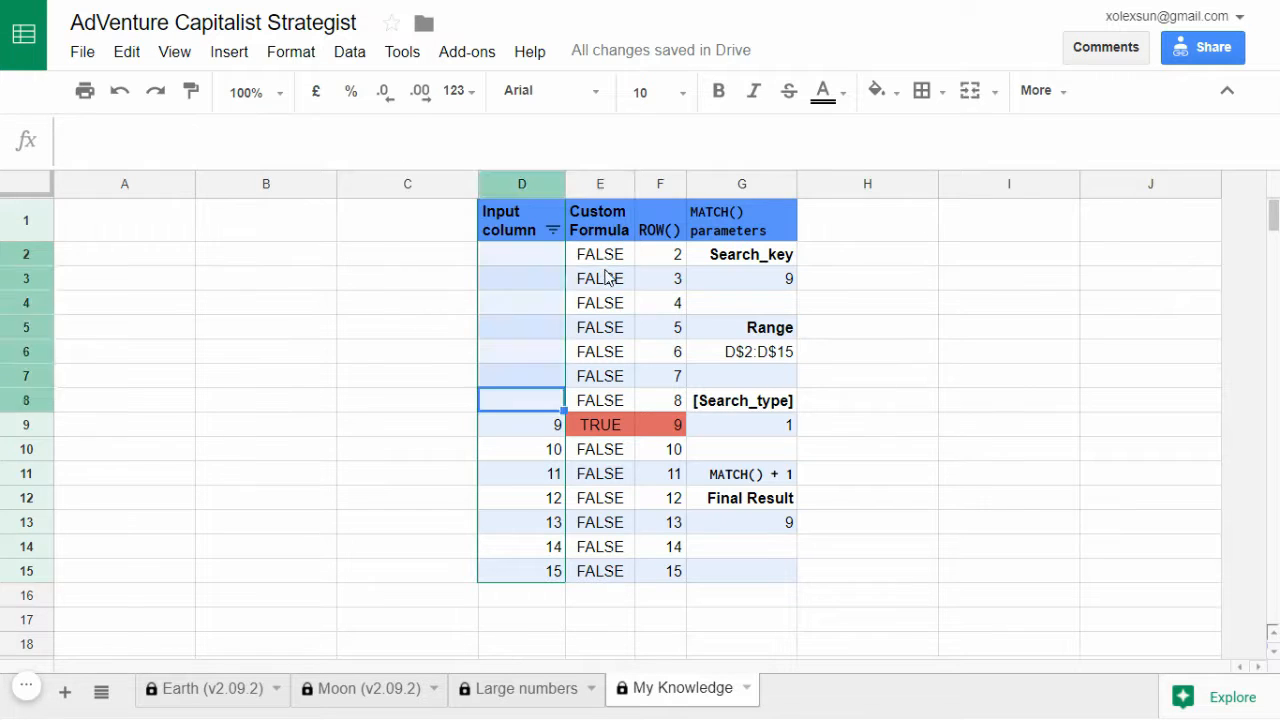
# Compare the Custom Formula results with the ROW() values in F2:F8 and F9
pyautogui.click(603, 272)
pyautogui.click(655, 257)
pyautogui.keyDown('shift'); pyautogui.click(666, 408); pyautogui.keyUp('shift')
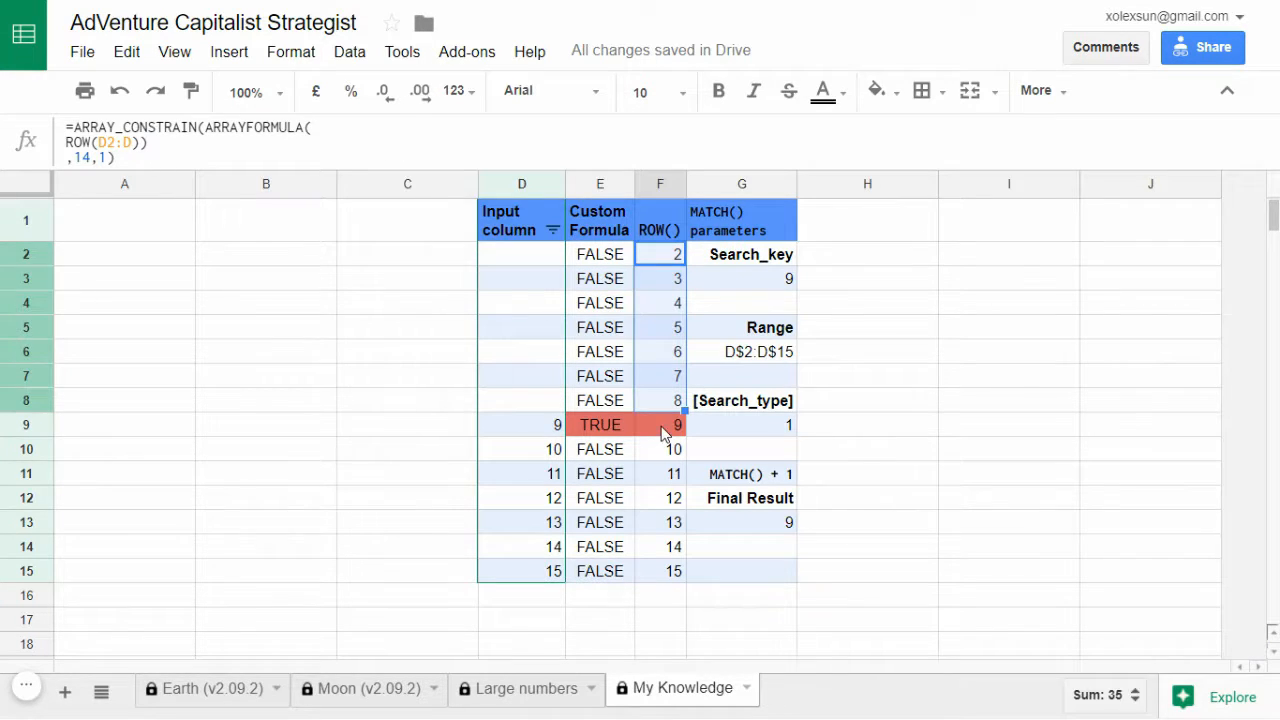
pyautogui.click(667, 430)
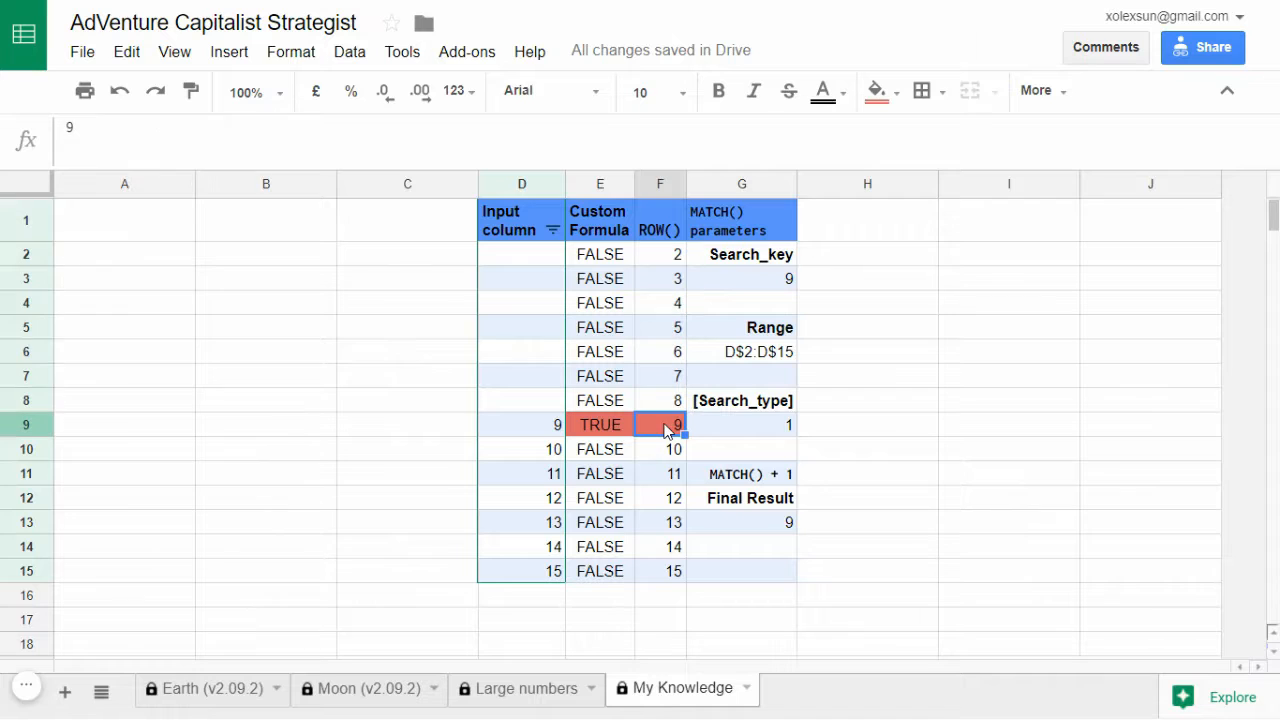
# Change the comparison in the E2 array formula to <= and check the results in E2:E8 and E9
pyautogui.click(611, 261)
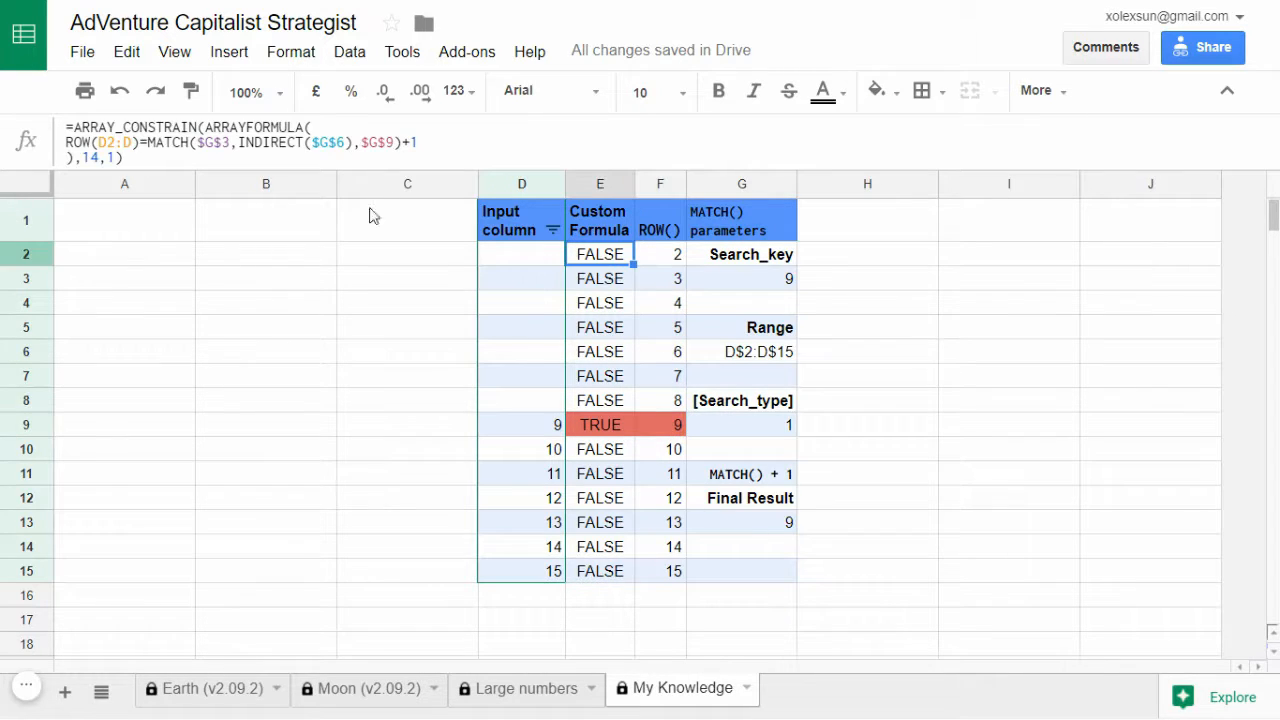
pyautogui.click(151, 143)
pyautogui.write('<')
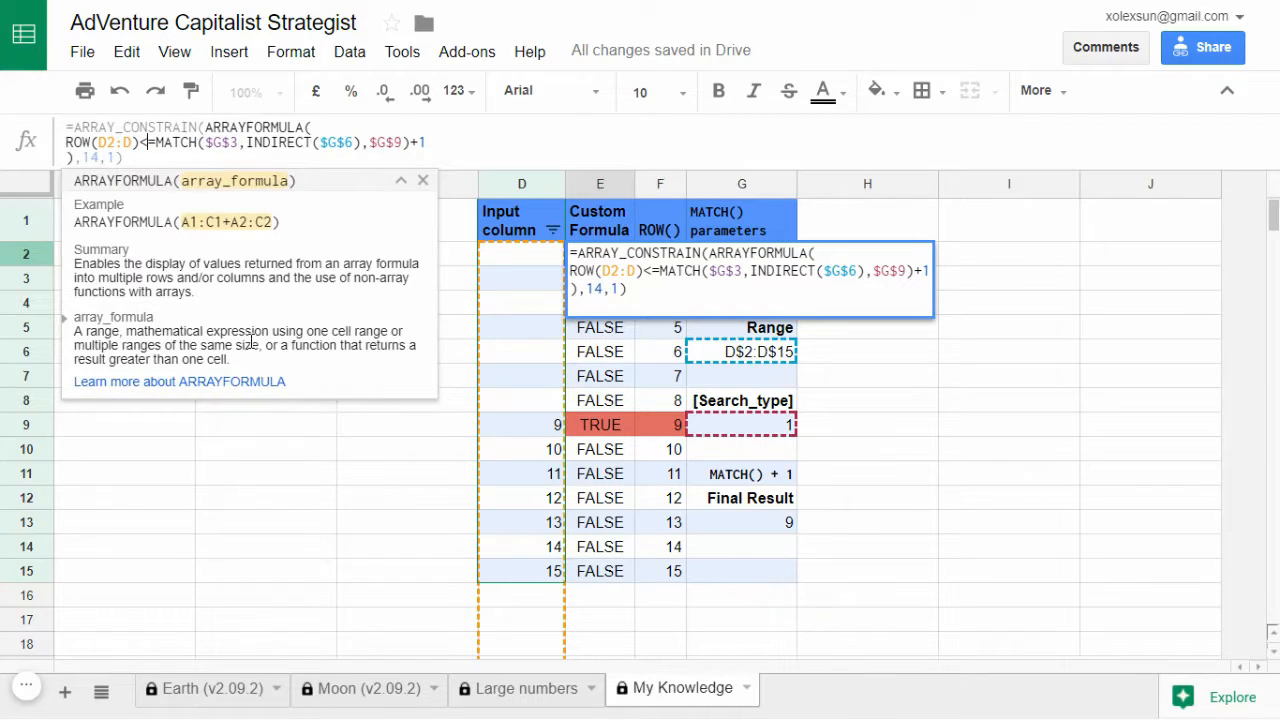
pyautogui.press('Return')
pyautogui.click(603, 263)
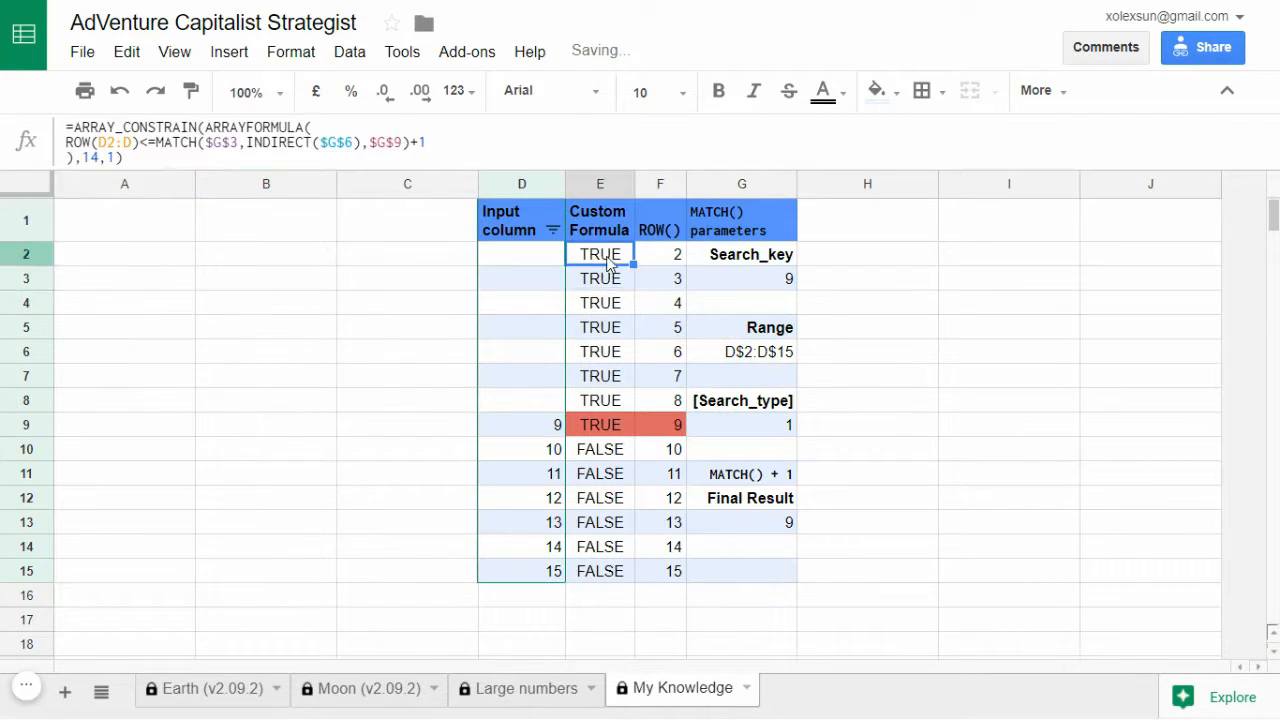
pyautogui.keyDown('shift'); pyautogui.click(603, 404); pyautogui.keyUp('shift')
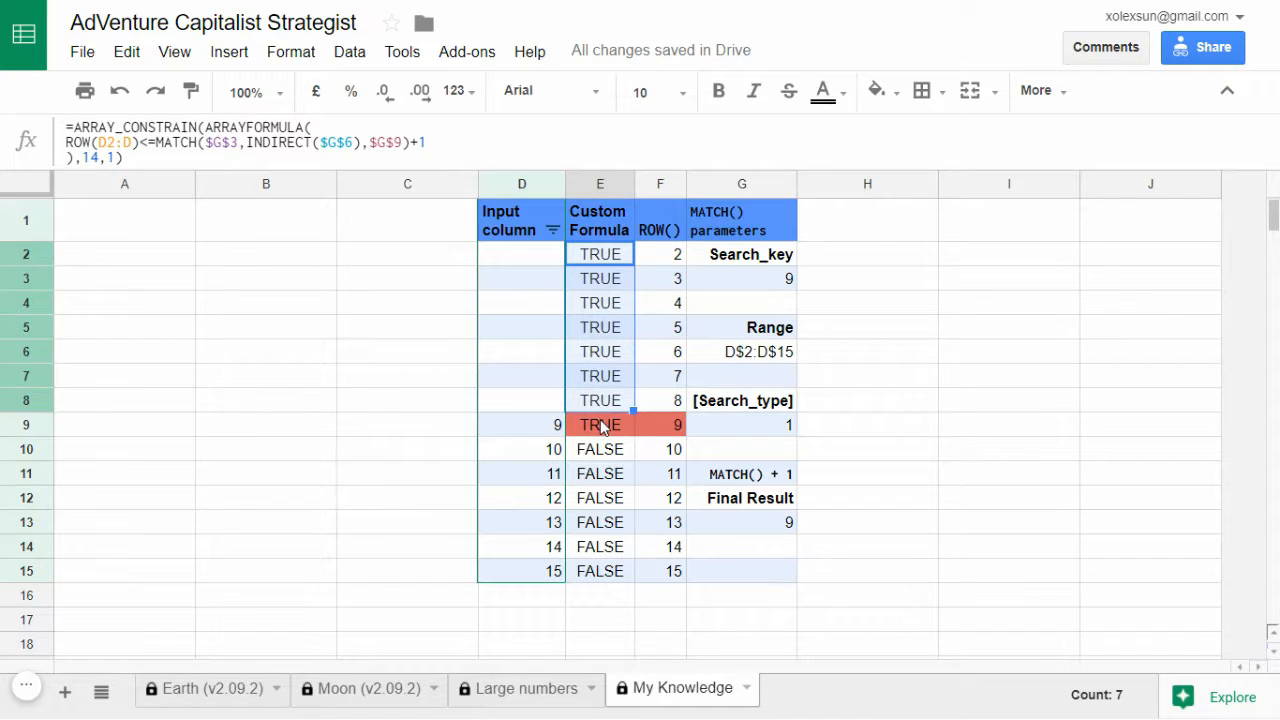
pyautogui.click(600, 418)
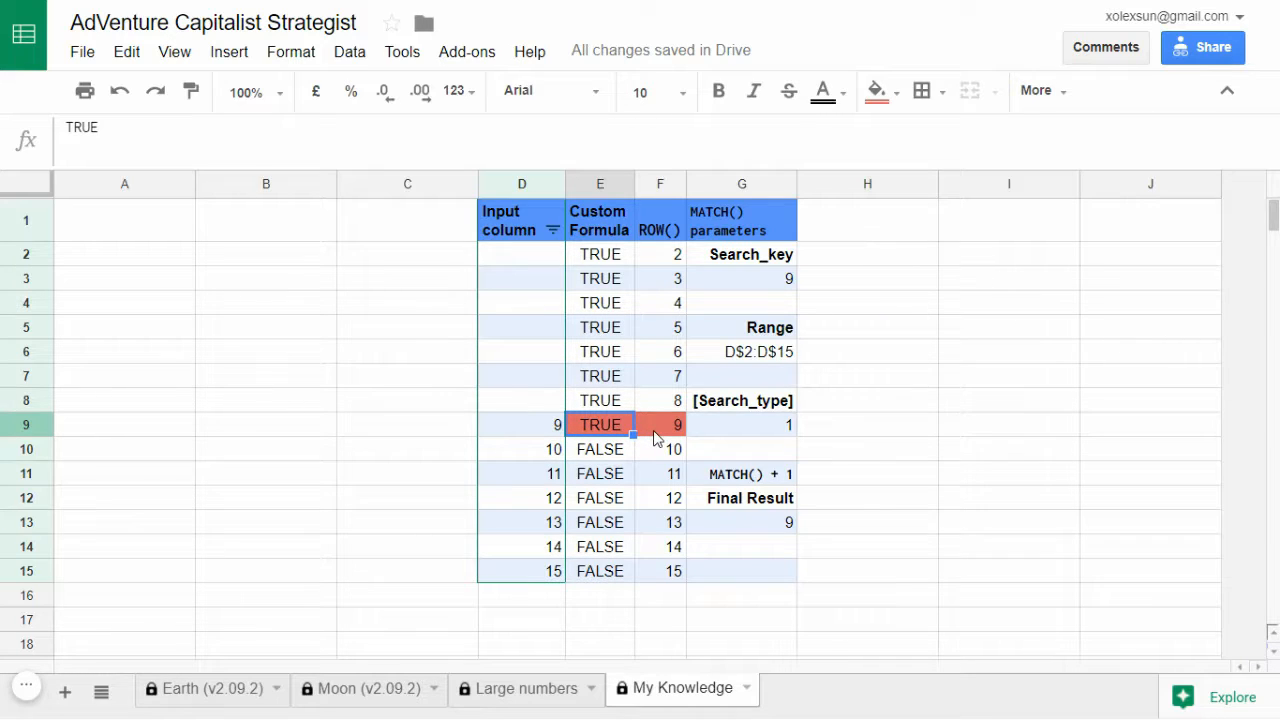
# Change the E2 formula's comparison to < so it reads ROW(D2:D)<MATCH($G$3,INDIRECT($G$6),$G$9)+1, and check E9
pyautogui.click(596, 262)
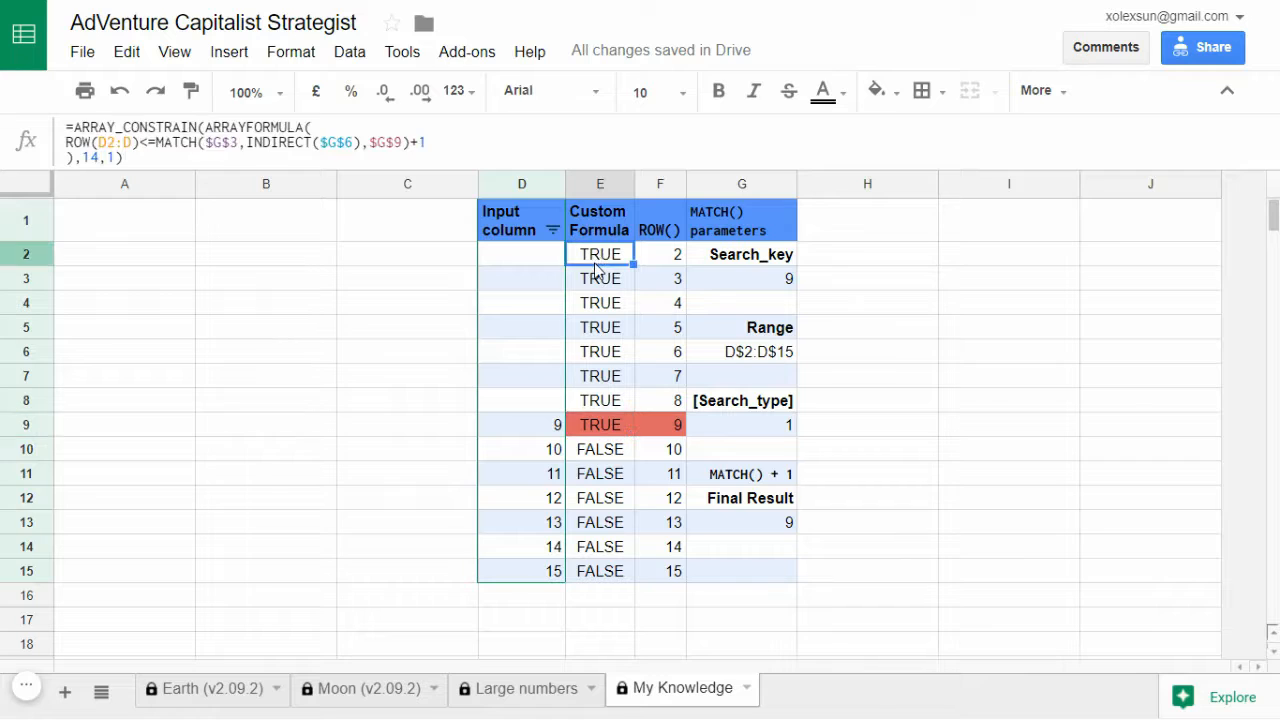
pyautogui.click(148, 142)
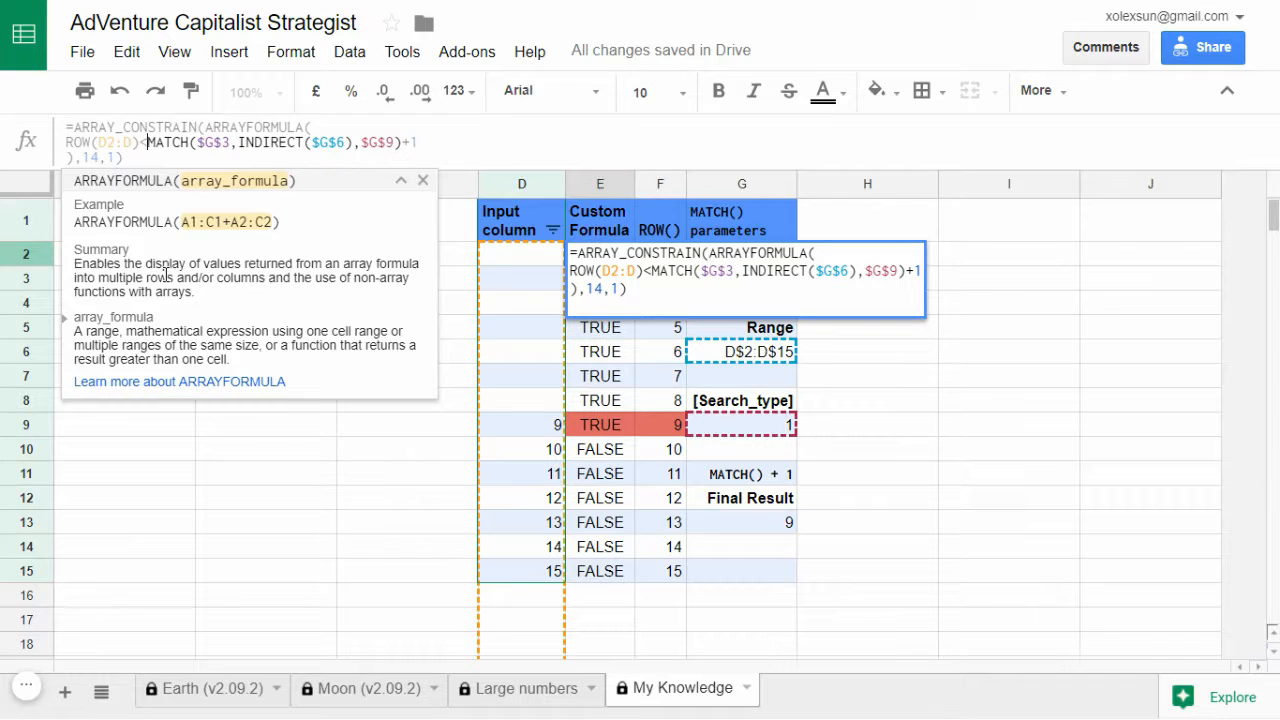
pyautogui.press('Return')
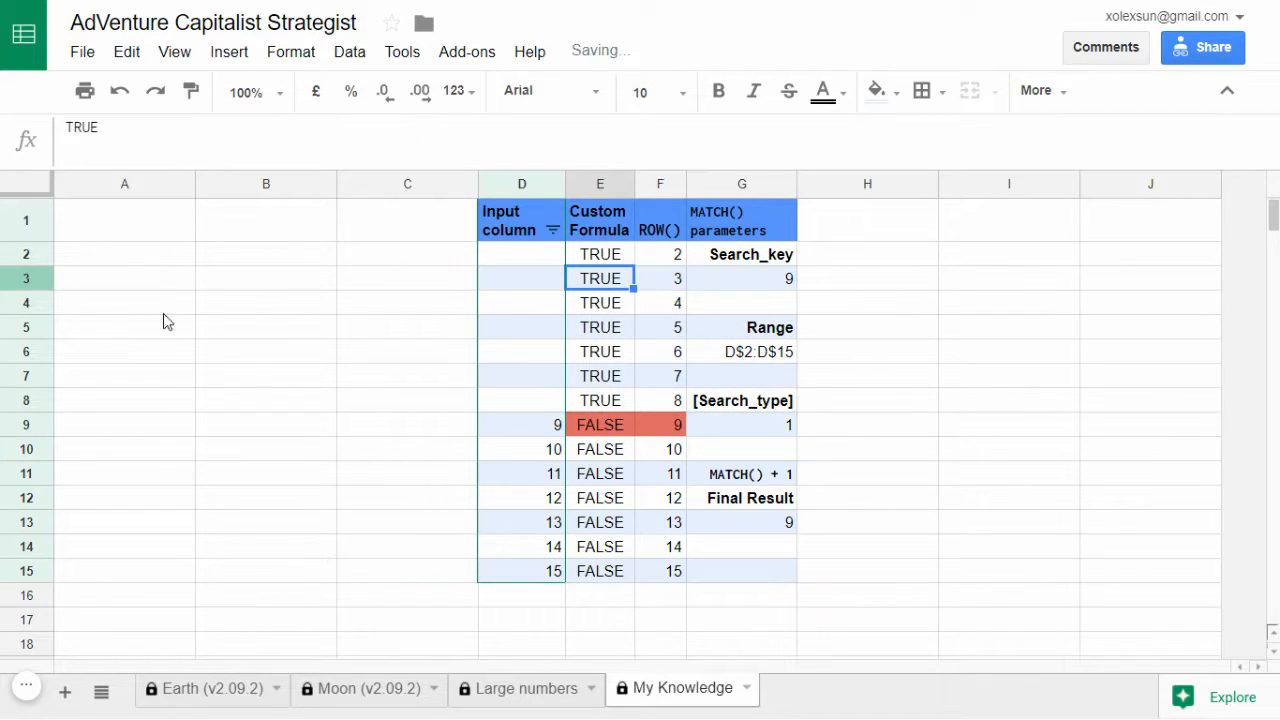
pyautogui.click(609, 427)
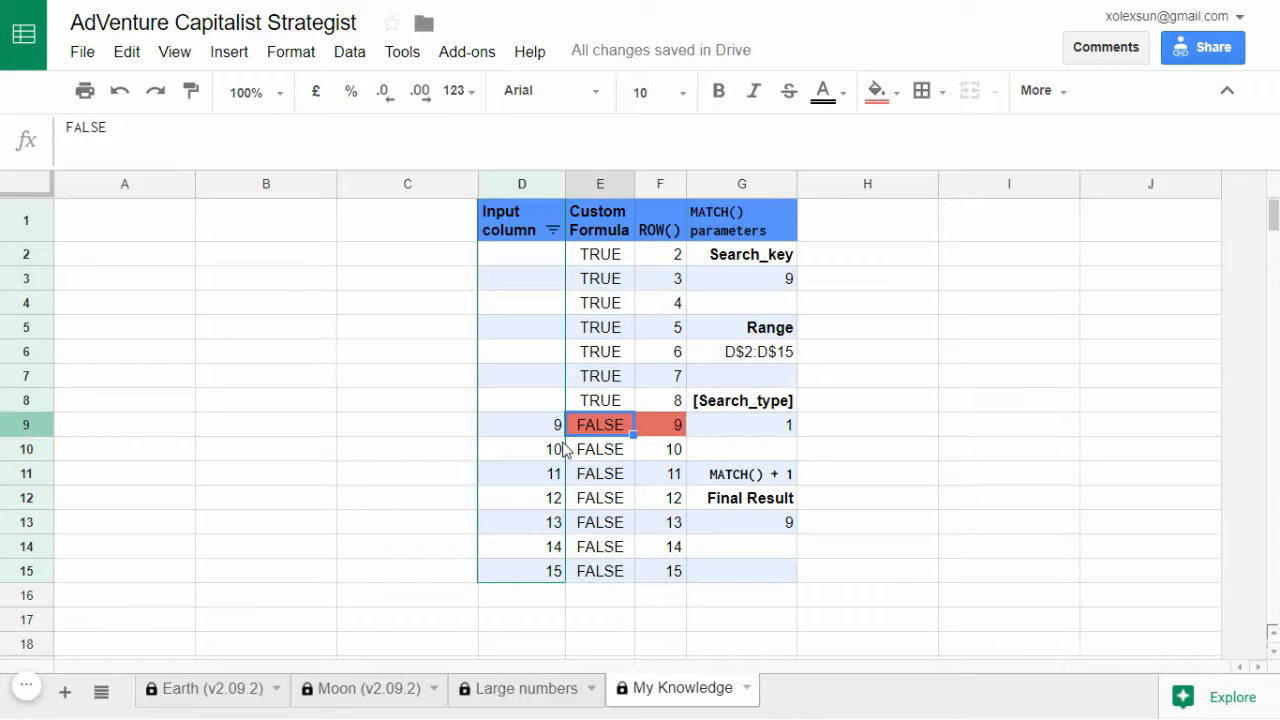
# Copy only ROW(D2:D)<MATCH($G$3,INDIRECT($G$6),$G$9)+1 from the E2 formula and leave the cell unchanged
pyautogui.click(594, 255)
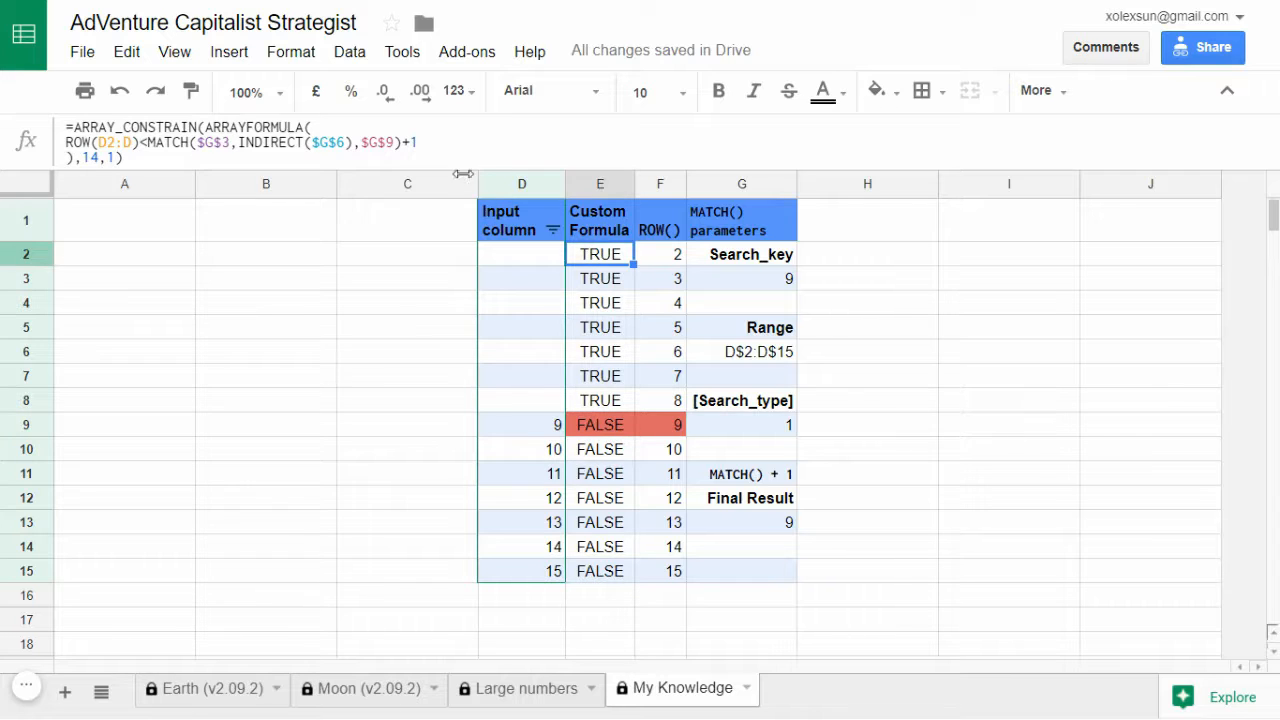
pyautogui.click(418, 141)
pyautogui.moveTo(418, 141); pyautogui.dragTo(66, 143)
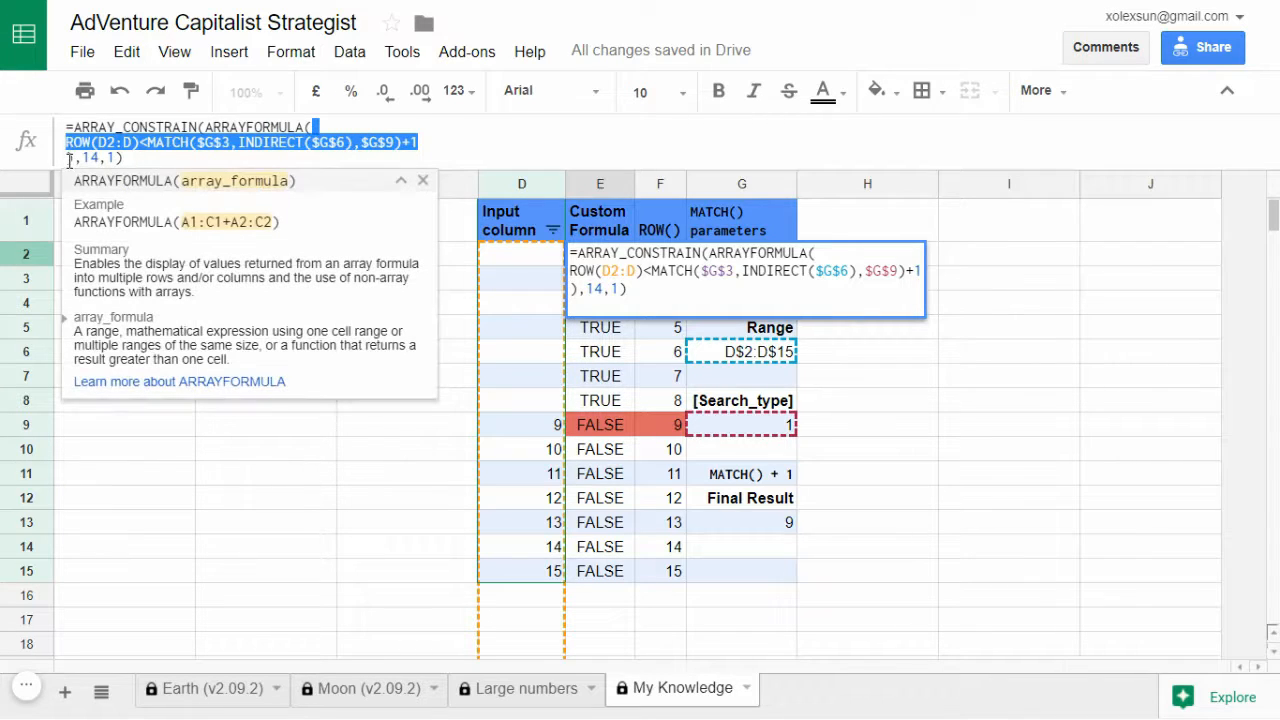
pyautogui.press('Escape')
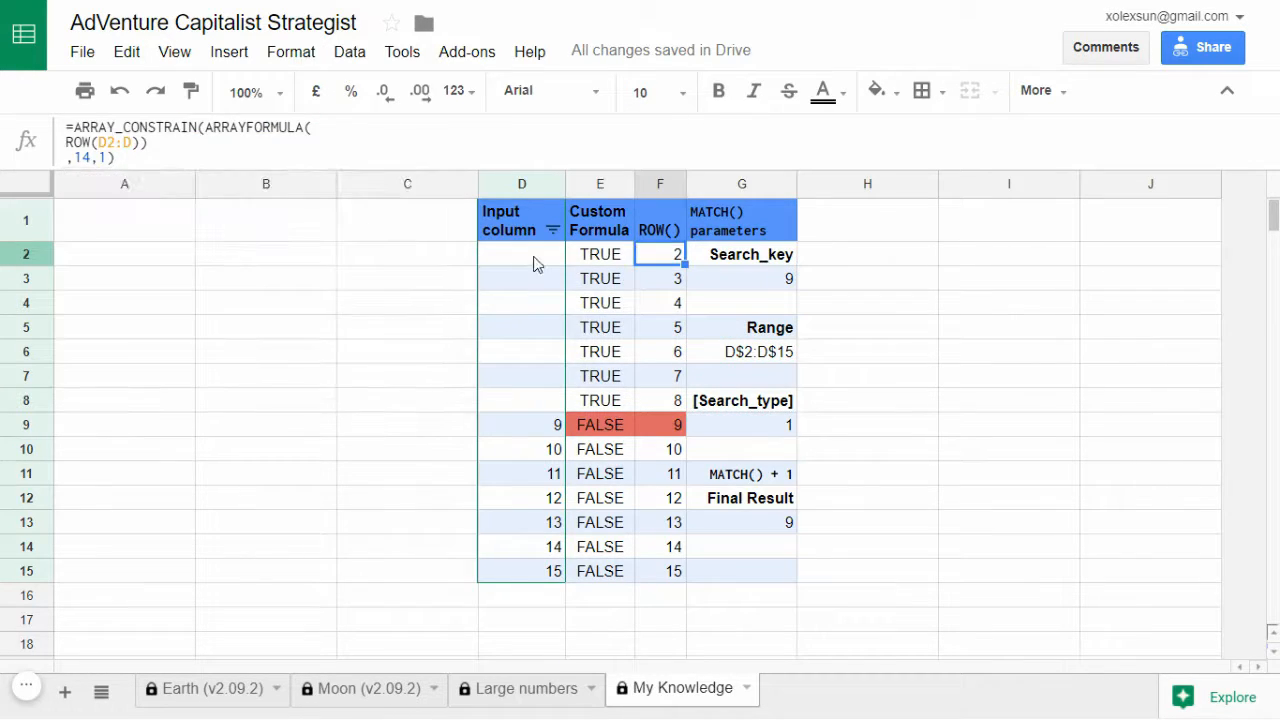
# Try a leading "=" before ROW(D2:D)<MATCH in the custom formula of the yellow rule on D2:D15
pyautogui.click(534, 260)
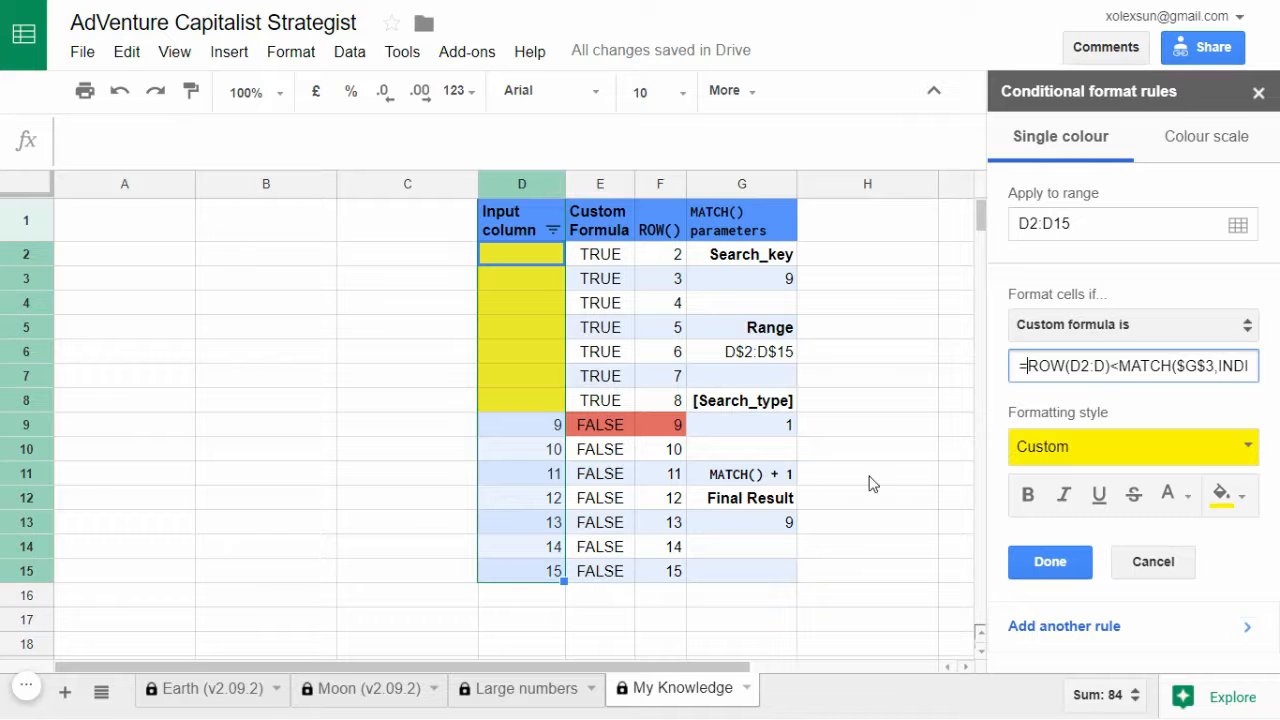
pyautogui.click(1117, 366)
pyautogui.write('=')
pyautogui.click(1153, 563)
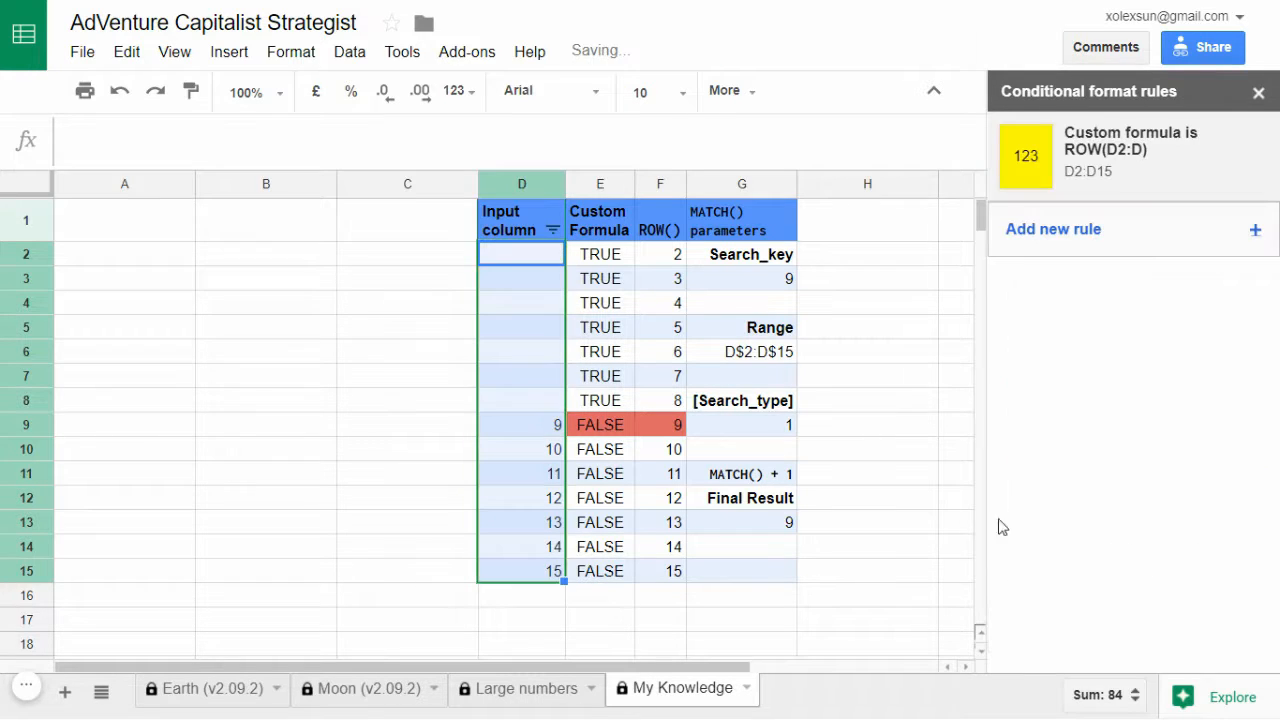
pyautogui.click(716, 435)
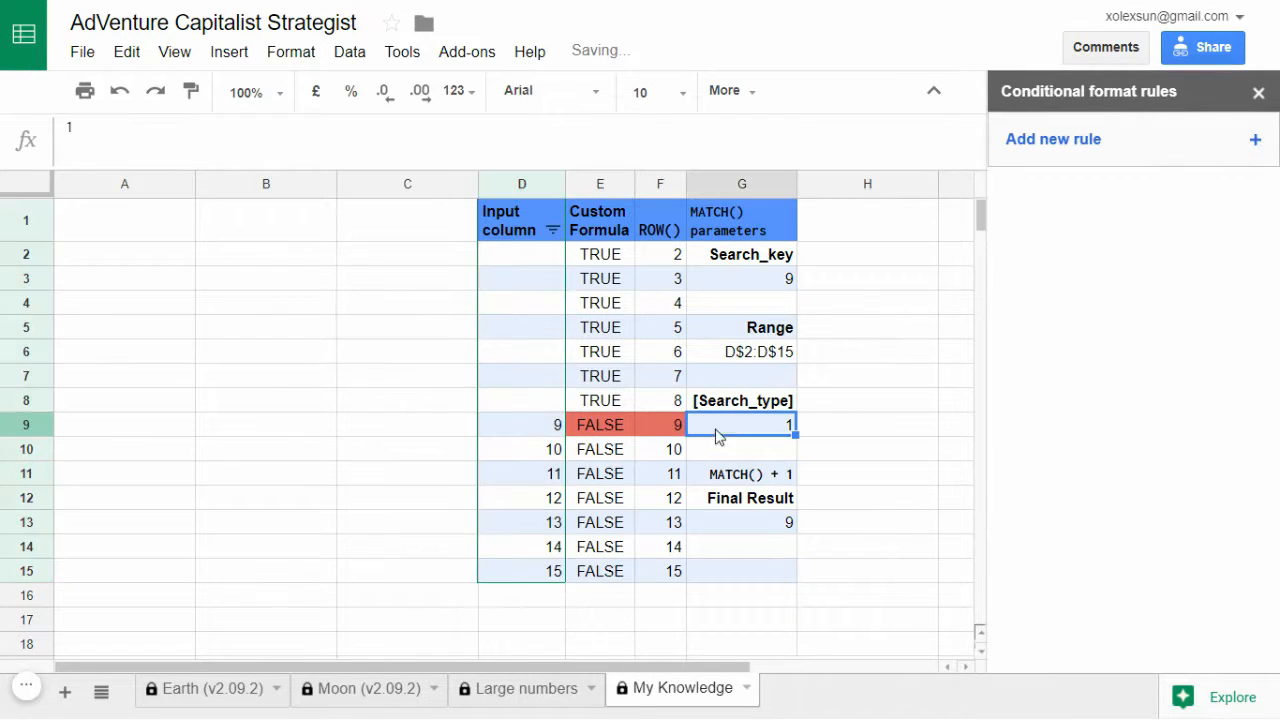
# Open the Earth (v2.09.2) sheet, close the conditional format rules and examine the "Till This" status for the Shrimp Boat upgrade
pyautogui.click(240, 690)
pyautogui.click(820, 412)
pyautogui.hscroll(3, 812, 440)
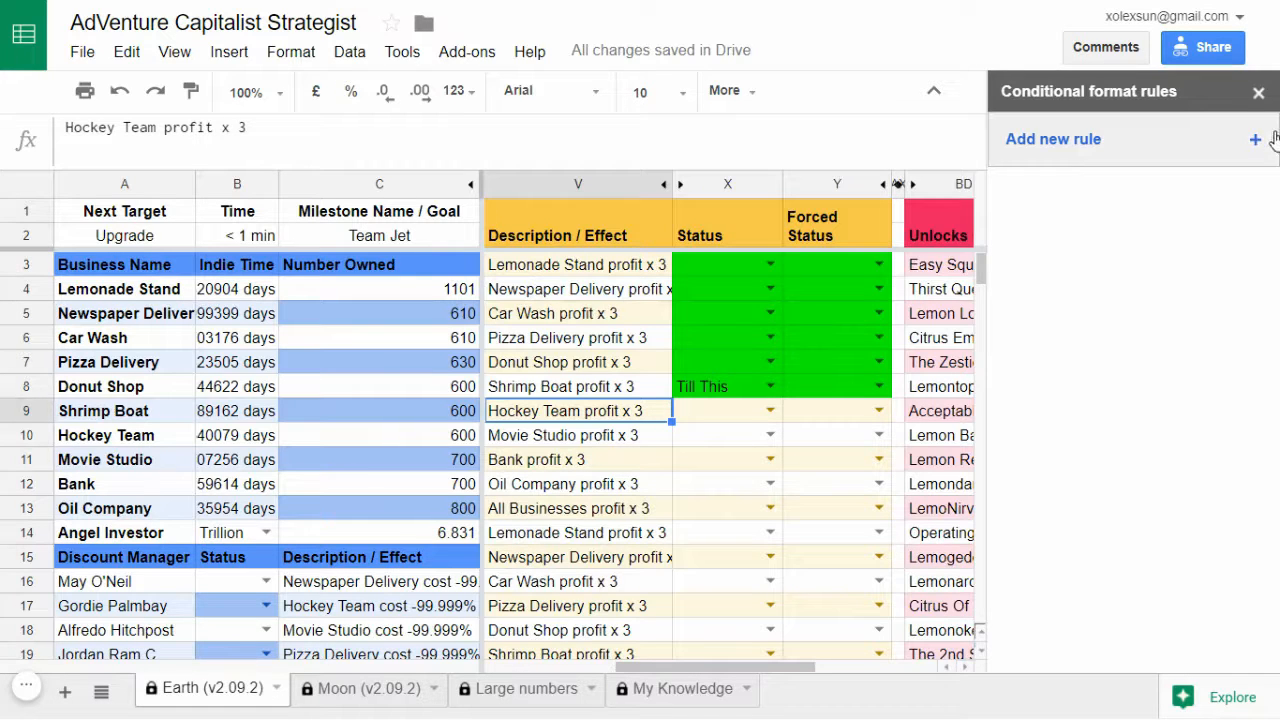
pyautogui.click(1259, 92)
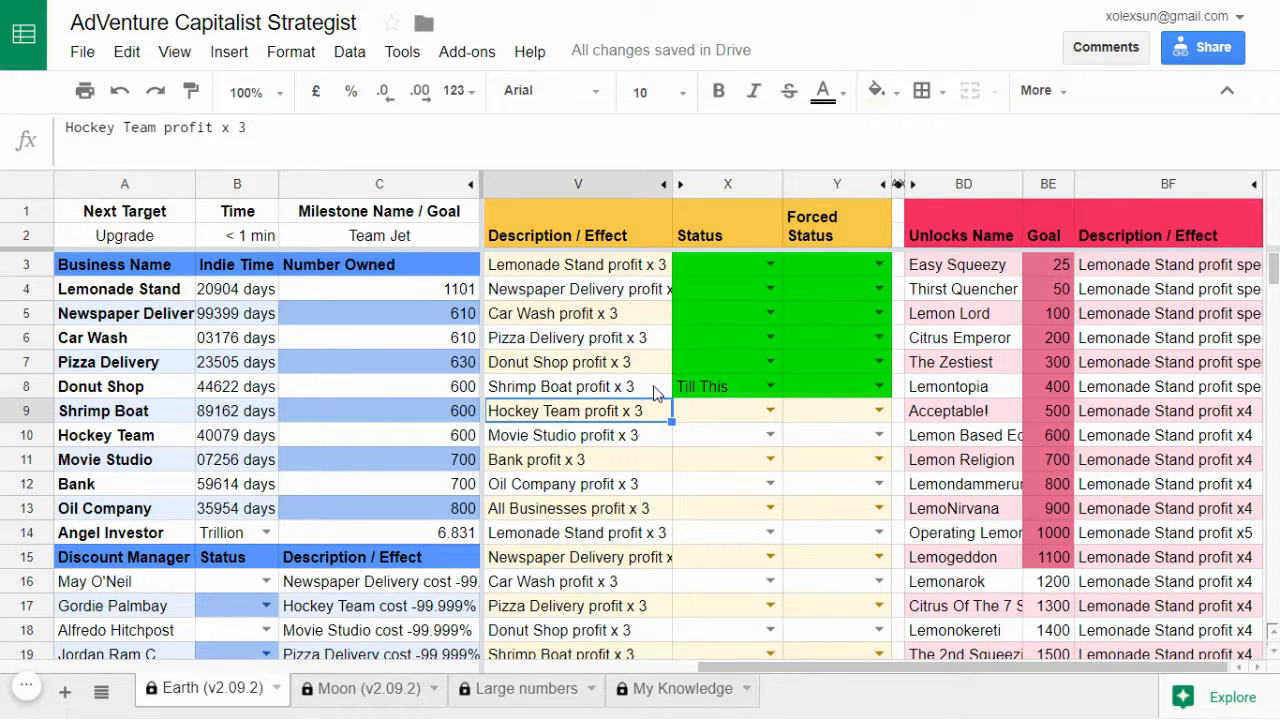
pyautogui.click(710, 390)
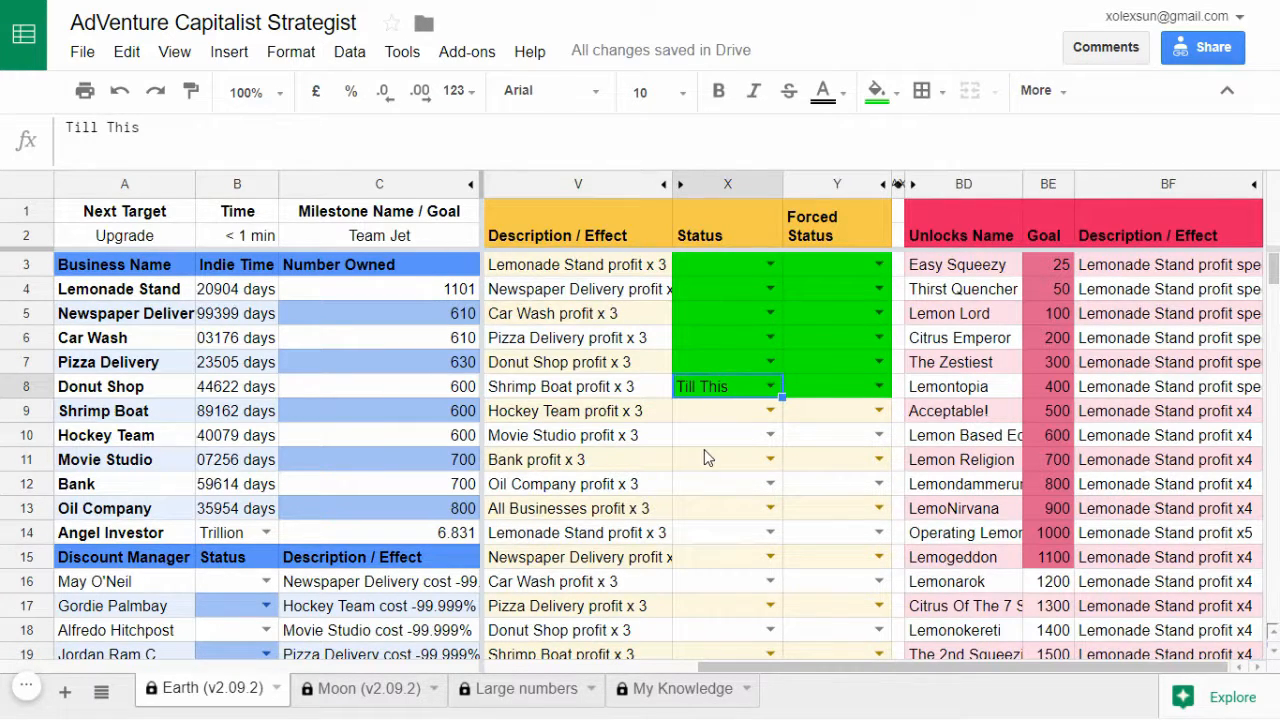
# Return to the My Knowledge sheet, review the E2 formula and open the conditional format rules for D2
pyautogui.click(668, 690)
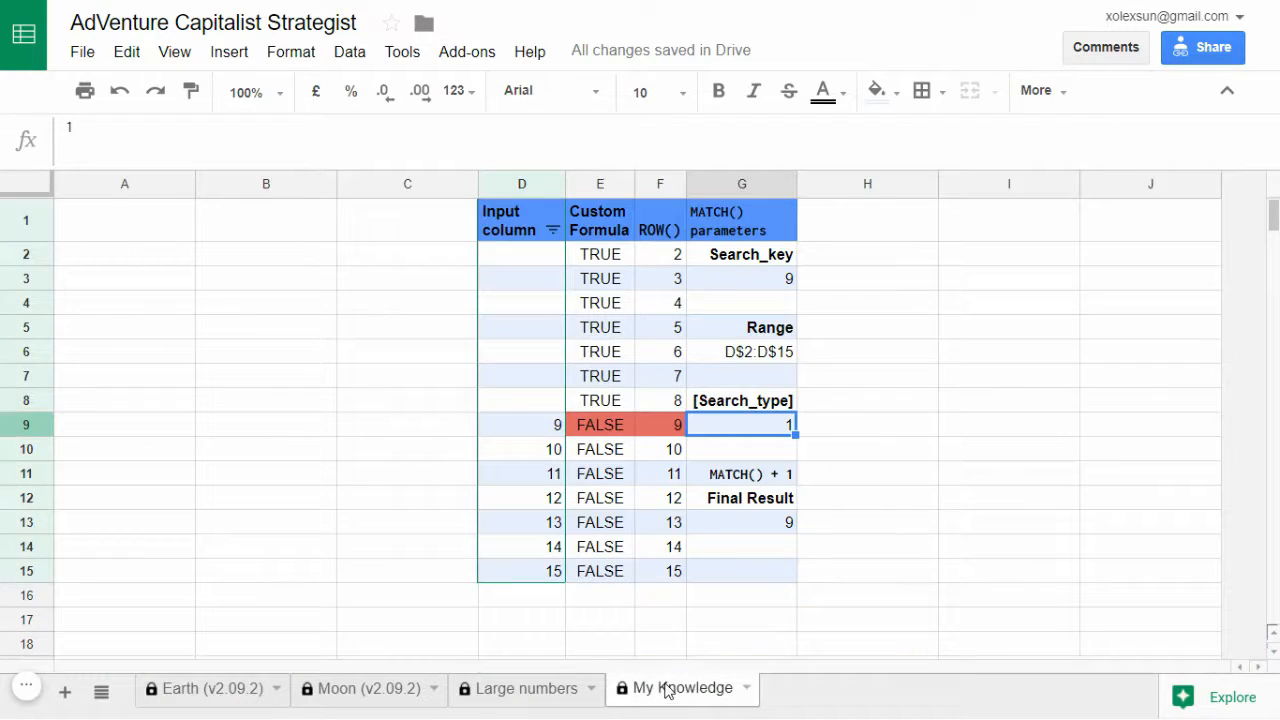
pyautogui.click(600, 255)
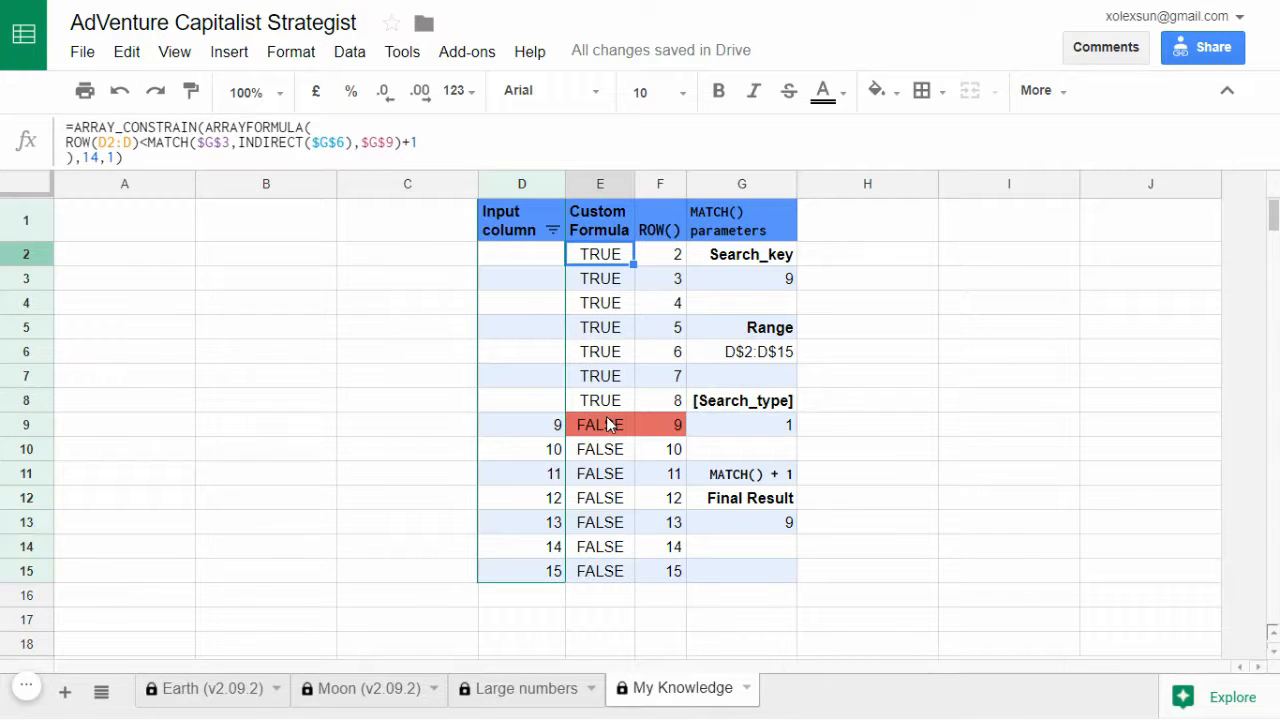
pyautogui.click(545, 278)
pyautogui.click(514, 252)
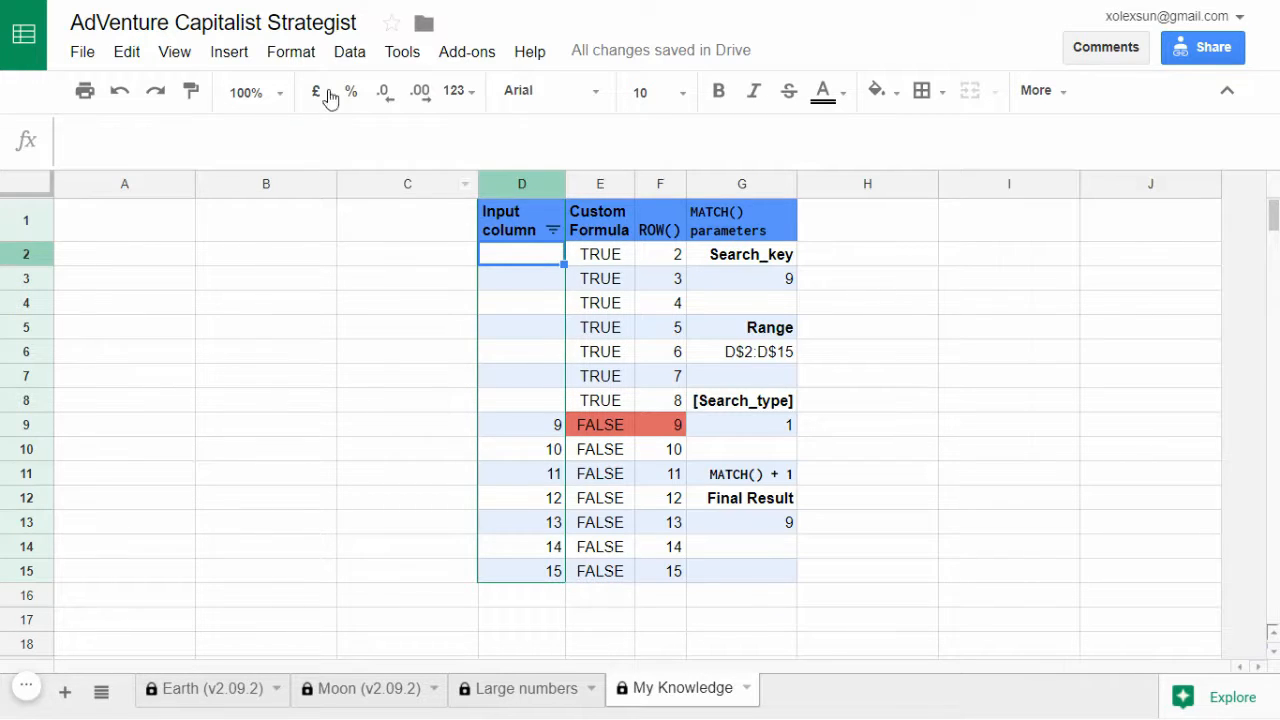
pyautogui.click(291, 51)
pyautogui.click(437, 479)
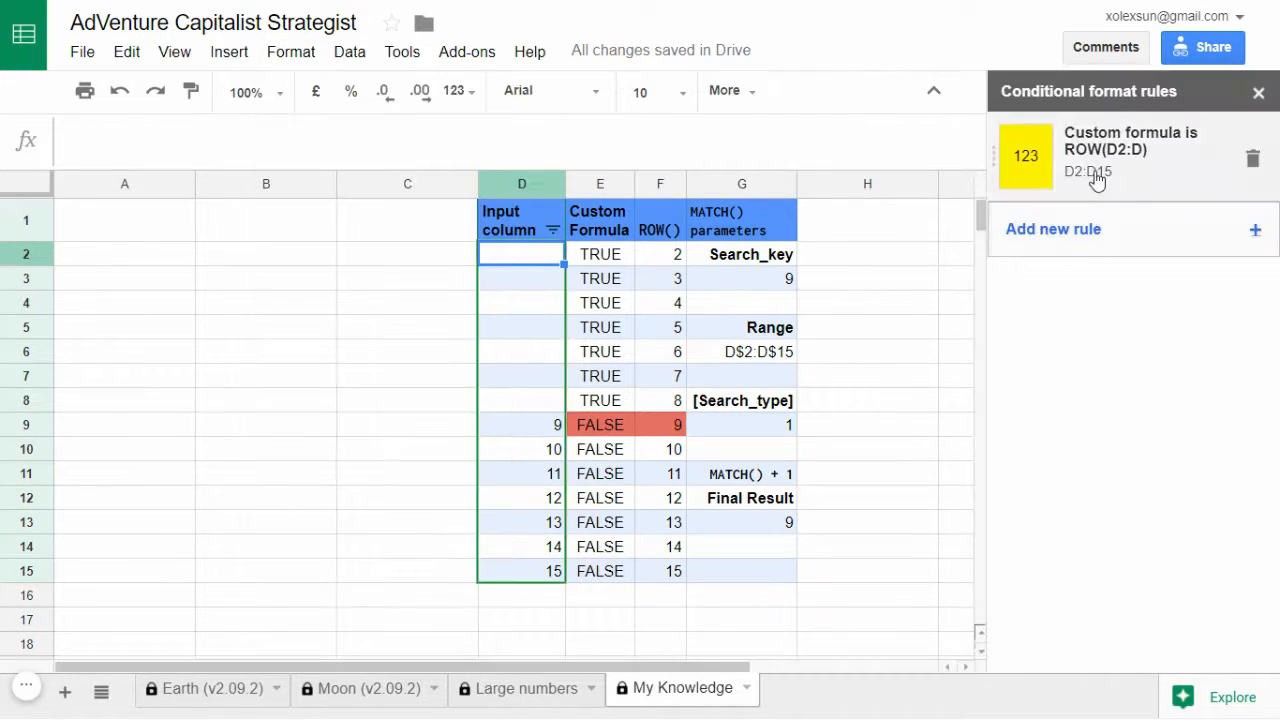
# Replace the custom formula of the D2:D15 rule with a reference to the column E results, beginning =E$2:E$1
pyautogui.click(1095, 180)
pyautogui.moveTo(1016, 367); pyautogui.dragTo(1270, 380)
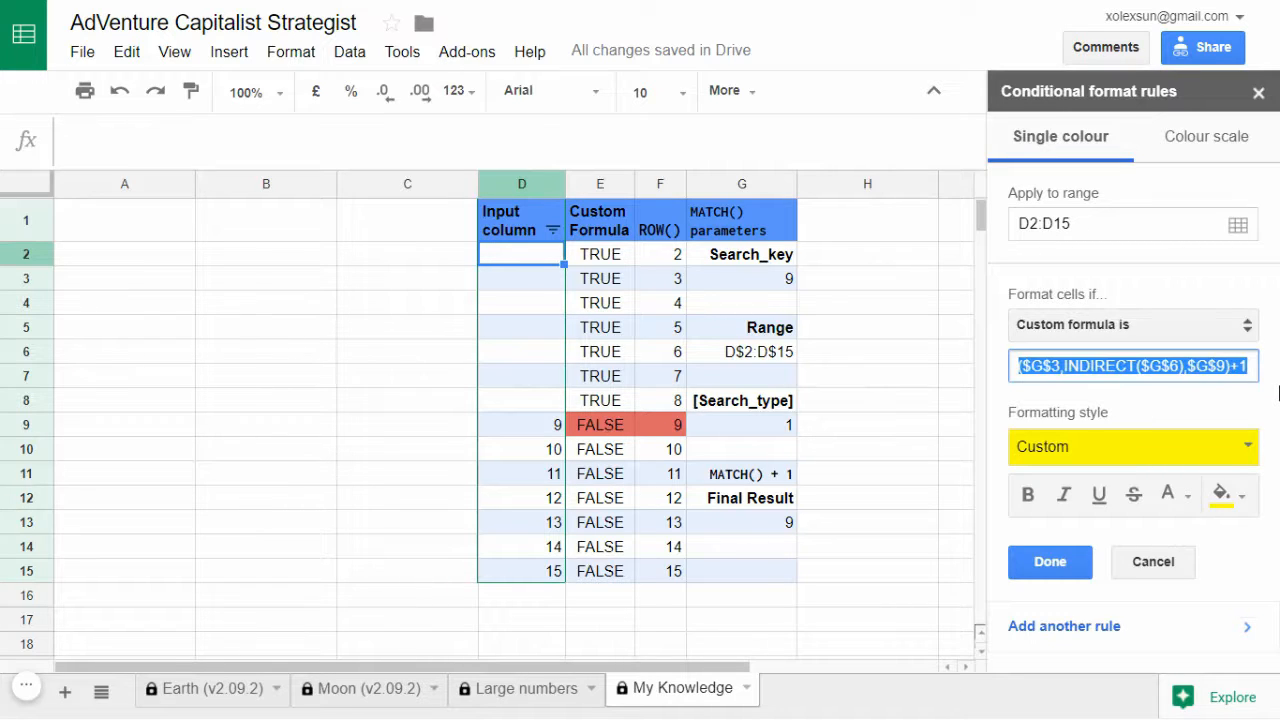
pyautogui.press('BackSpace')
pyautogui.write('=')
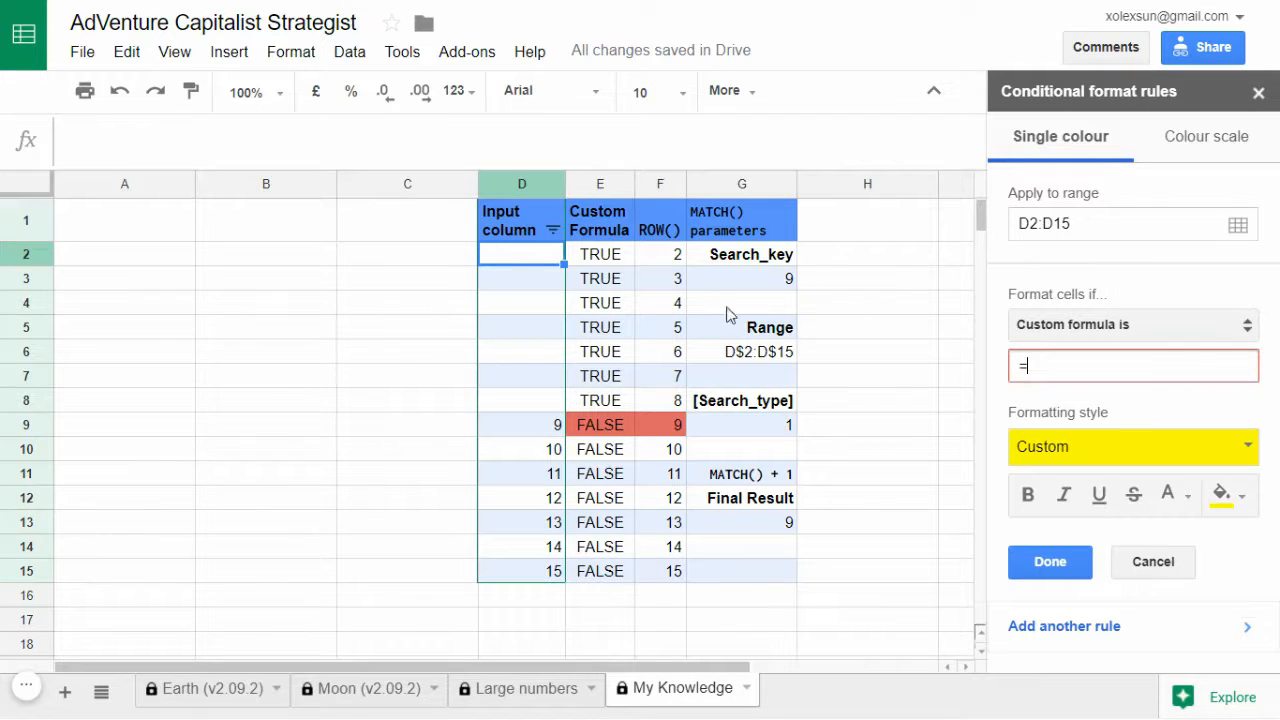
pyautogui.click(604, 256)
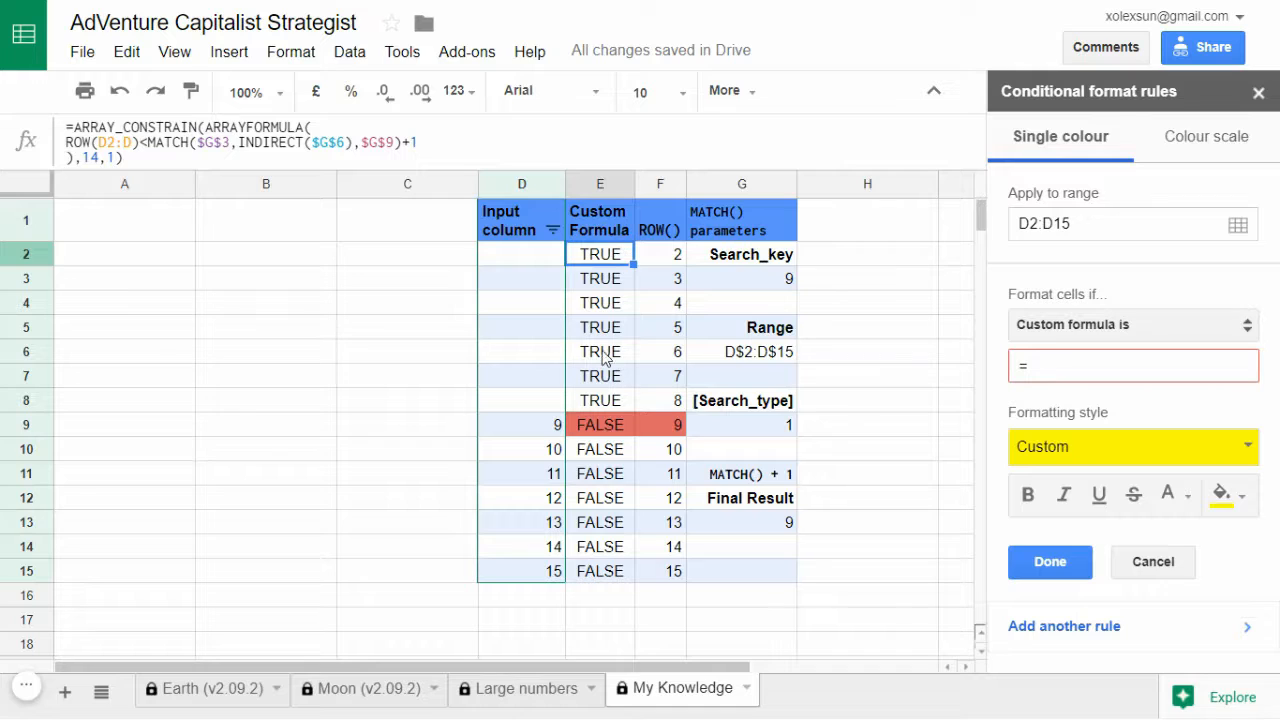
pyautogui.click(1044, 378)
pyautogui.write('E$2:E$')
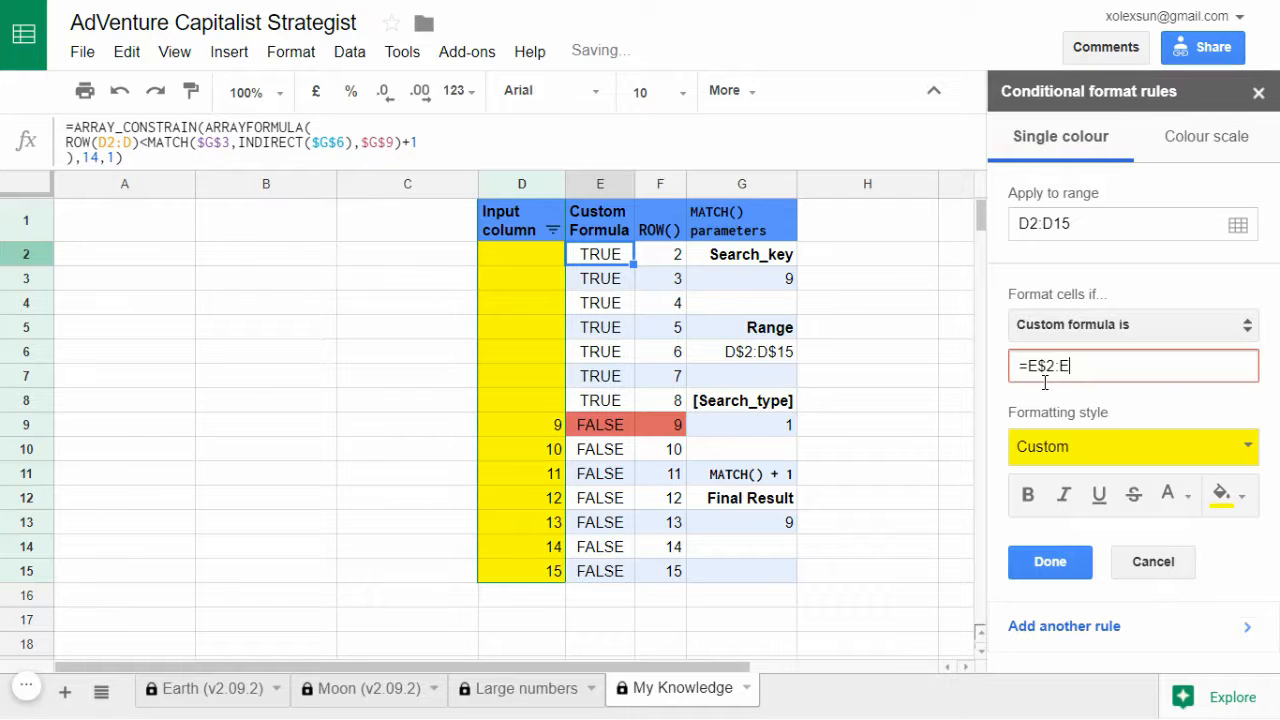
pyautogui.write('16')
pyautogui.press('BackSpace')
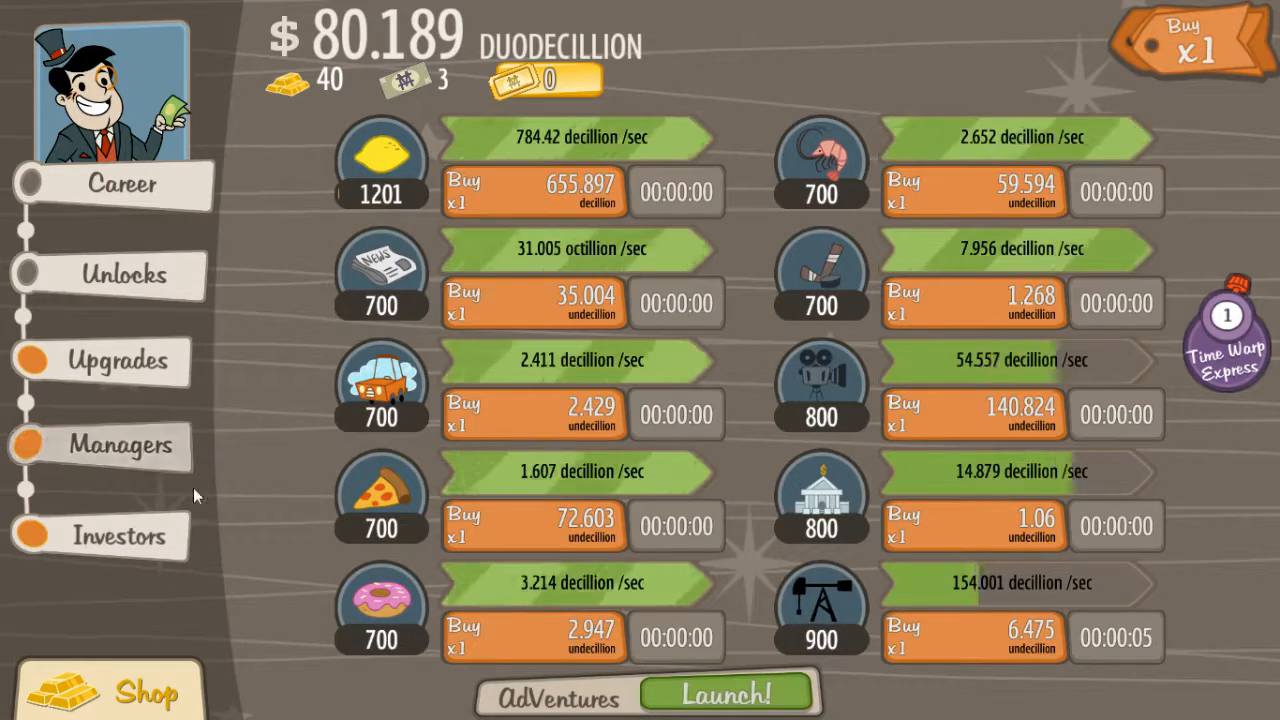
# Switch to the AdVenture Capitalist game and look through its Investors and Upgrades windows
pyautogui.click(160, 525)
pyautogui.click(1176, 108)
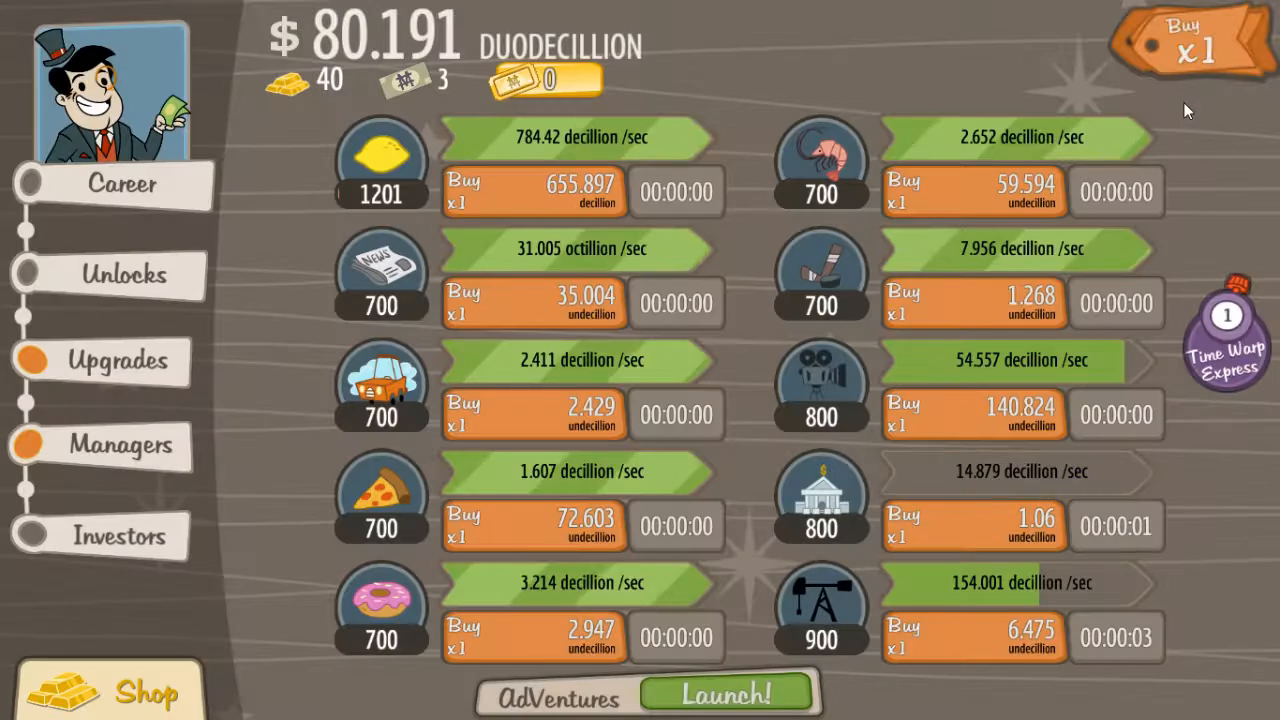
pyautogui.click(176, 348)
pyautogui.moveTo(764, 524); pyautogui.dragTo(789, 361)
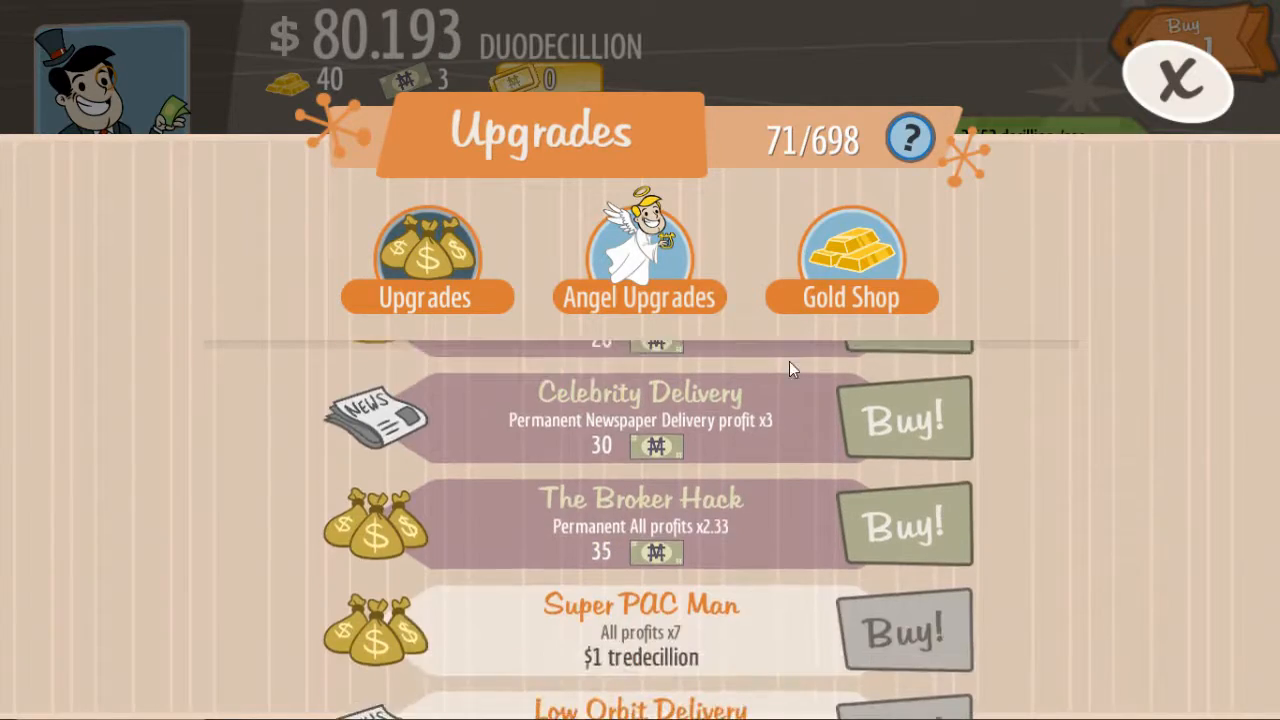
pyautogui.click(1178, 80)
# Set the buy multiplier to x100 and buy 100 Lemonade Stands
pyautogui.click(1200, 51)
pyautogui.click(1202, 49)
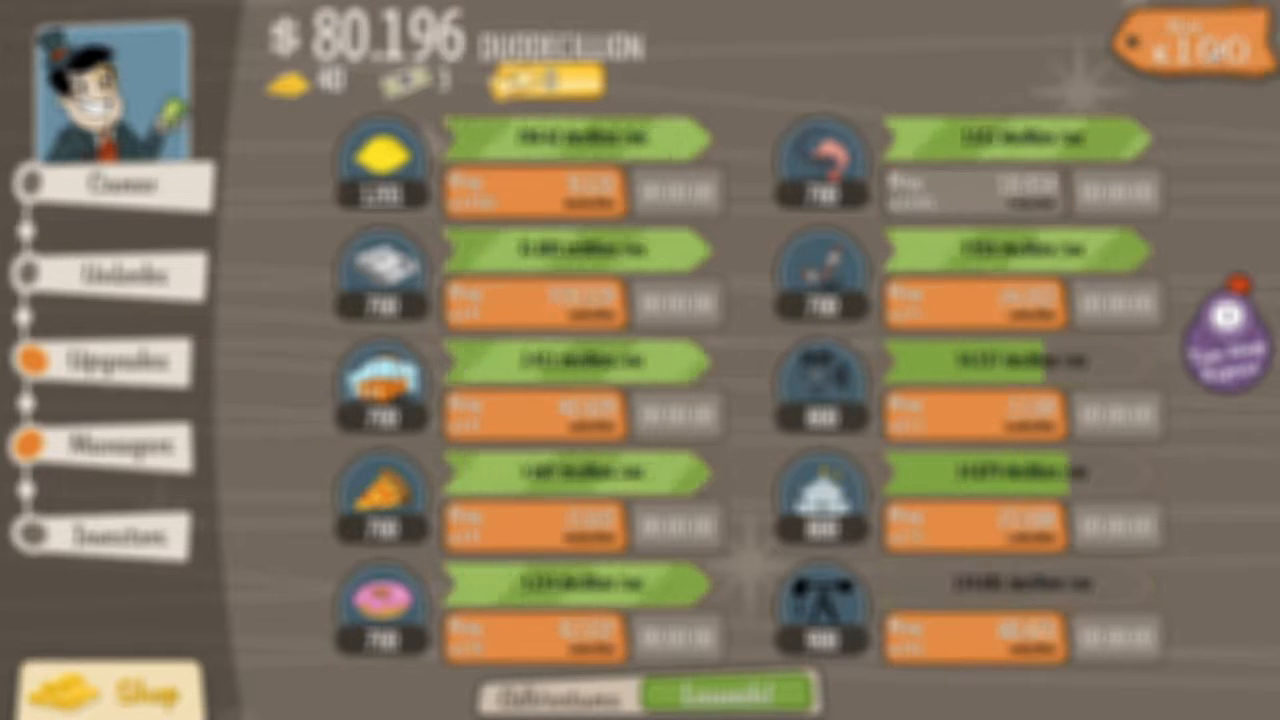
pyautogui.click(1207, 46)
pyautogui.click(1196, 46)
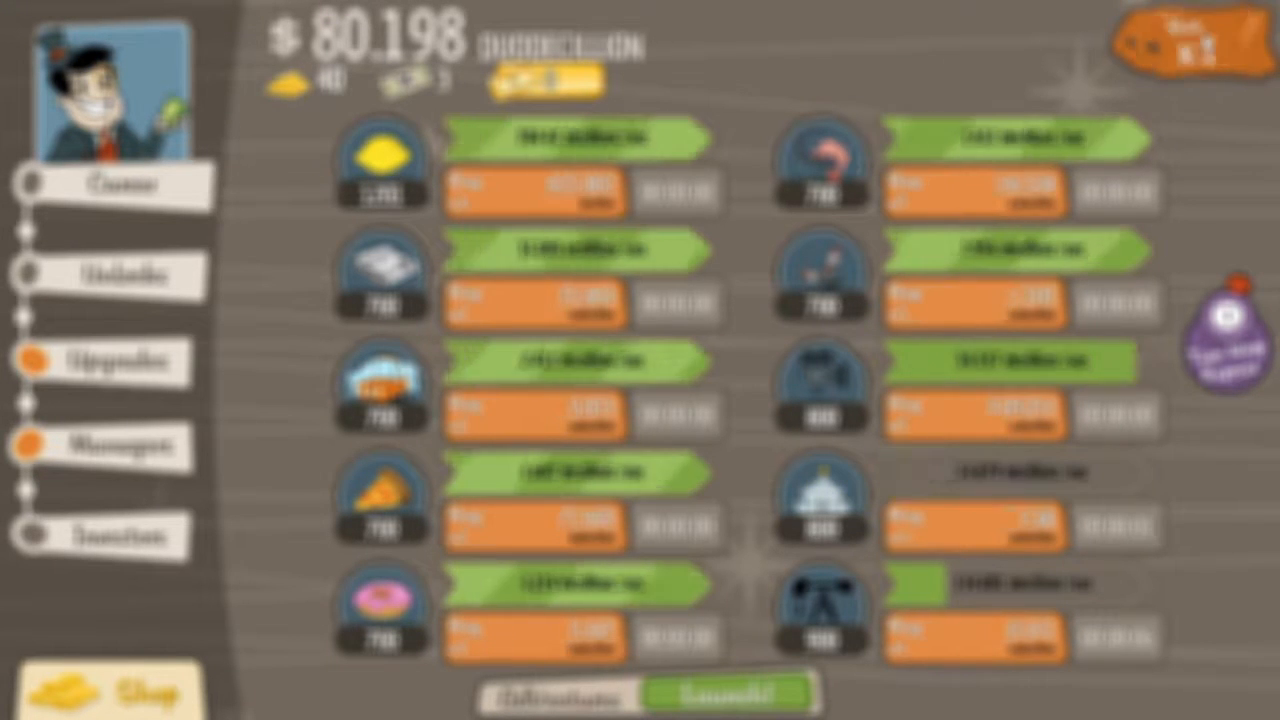
pyautogui.click(1196, 46)
pyautogui.click(1196, 46)
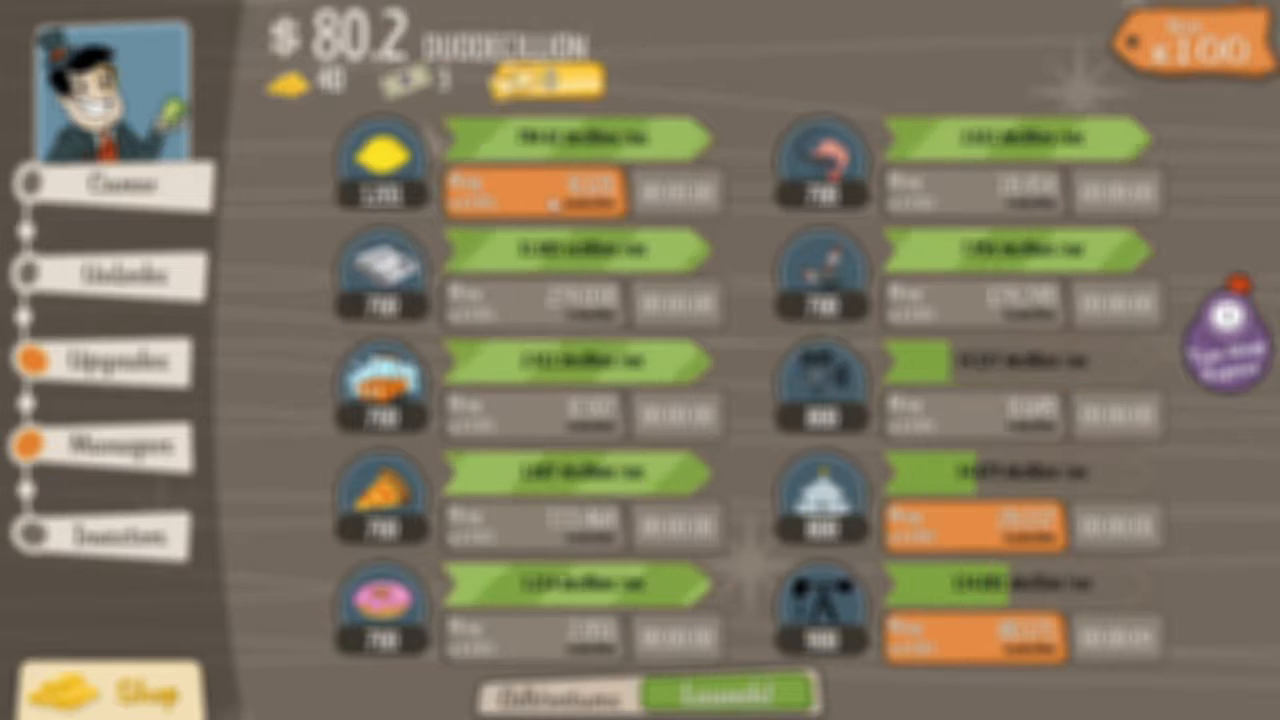
pyautogui.click(535, 192)
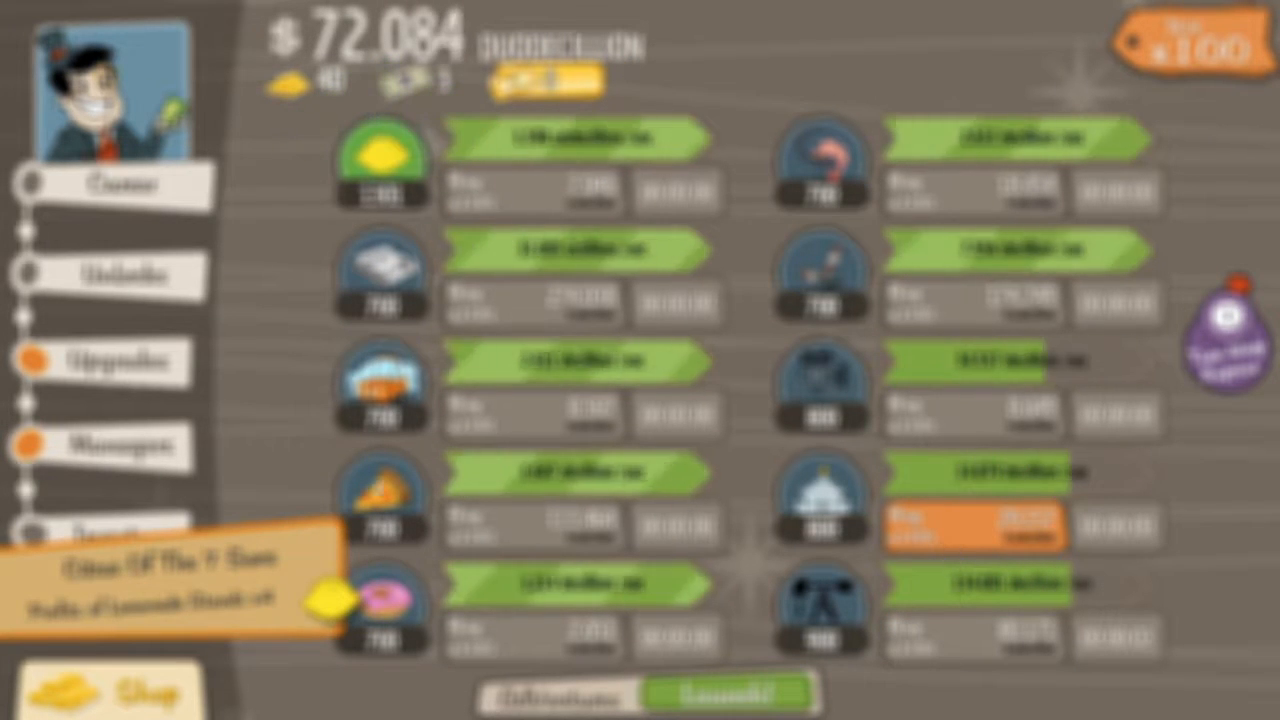
# Open the list of managers available for hire
pyautogui.click(110, 445)
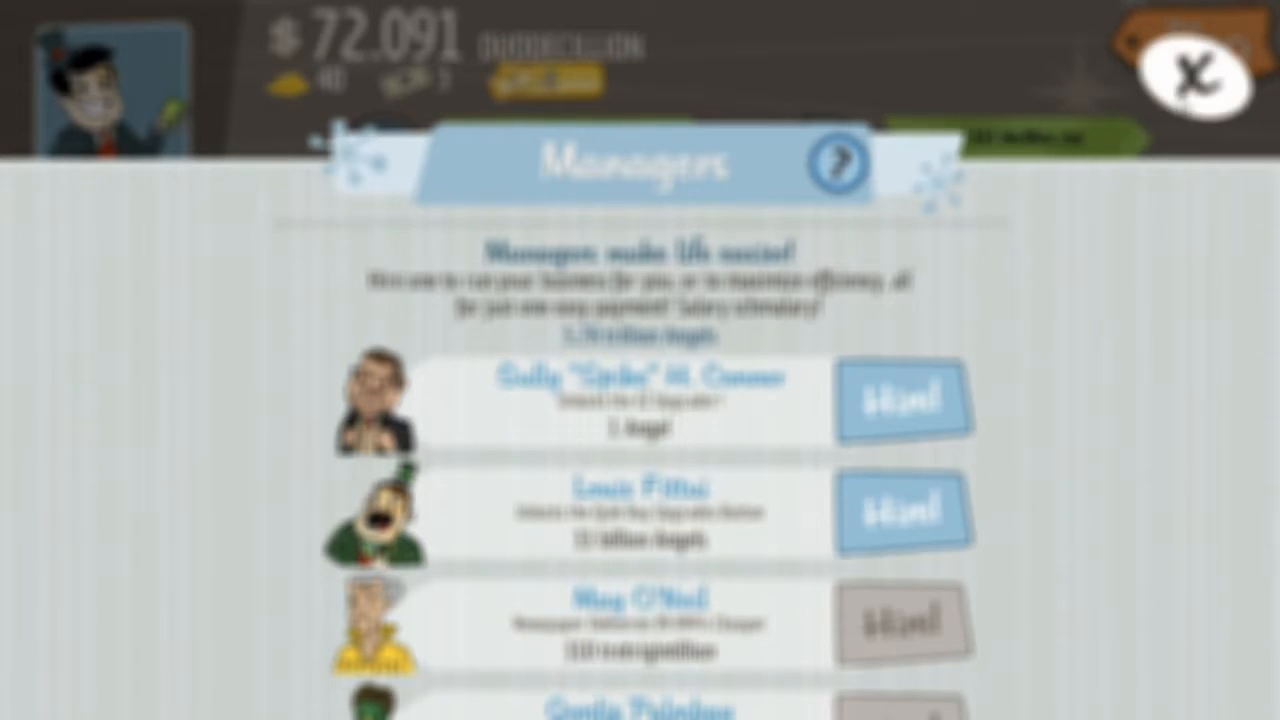